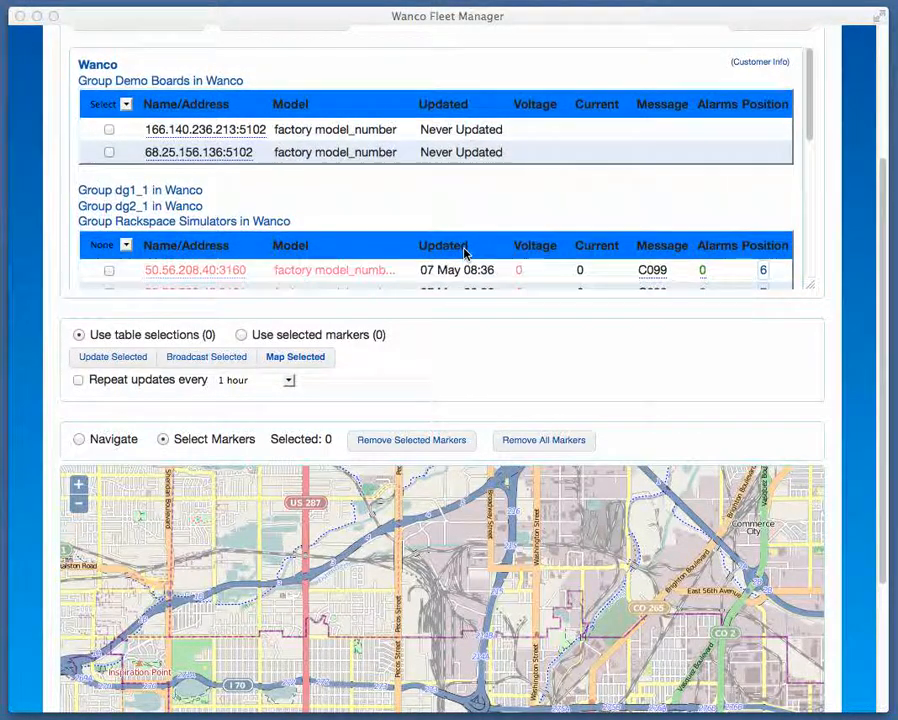
Select all boards in the Rackspace Simulators group and update them.
{"action": "scroll", "coordinate": [463, 252], "scroll_direction": "down", "scroll_amount": 3}
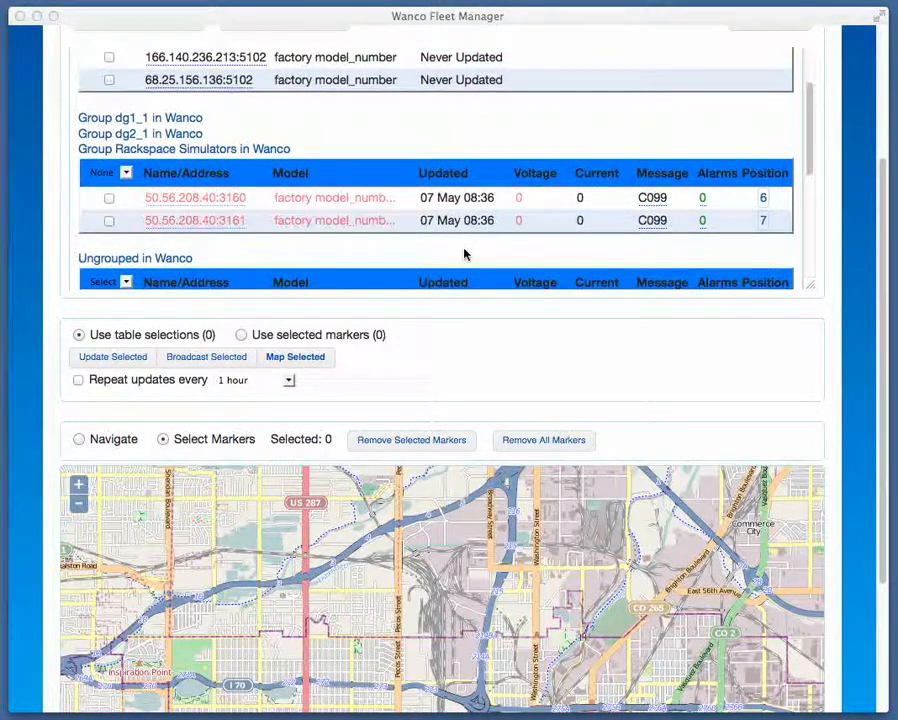
{"action": "scroll", "coordinate": [463, 254], "scroll_direction": "down", "scroll_amount": 2}
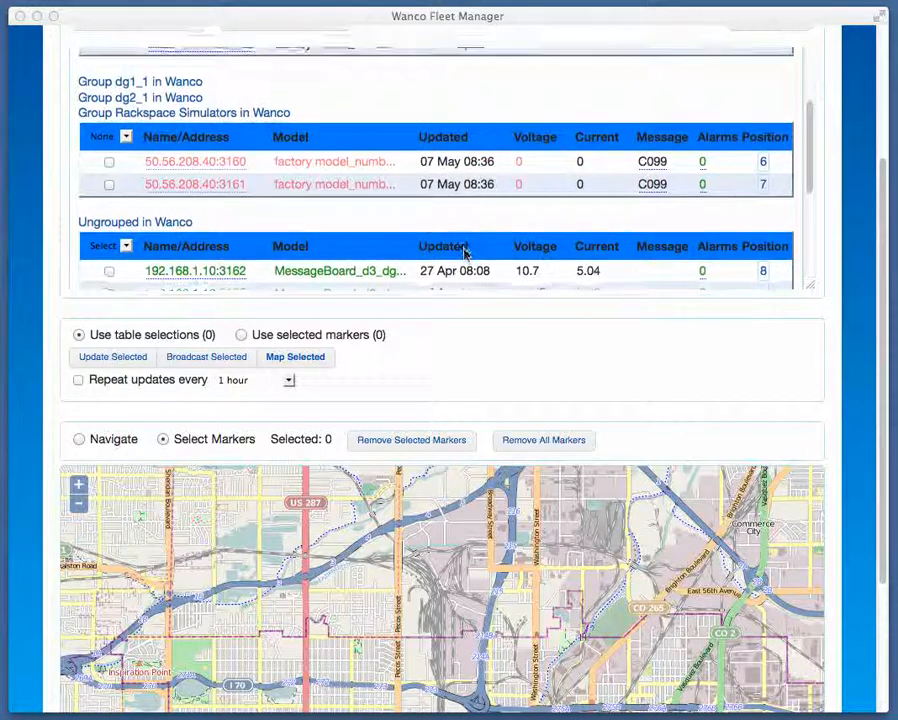
{"action": "scroll", "coordinate": [464, 252], "scroll_direction": "up", "scroll_amount": 1}
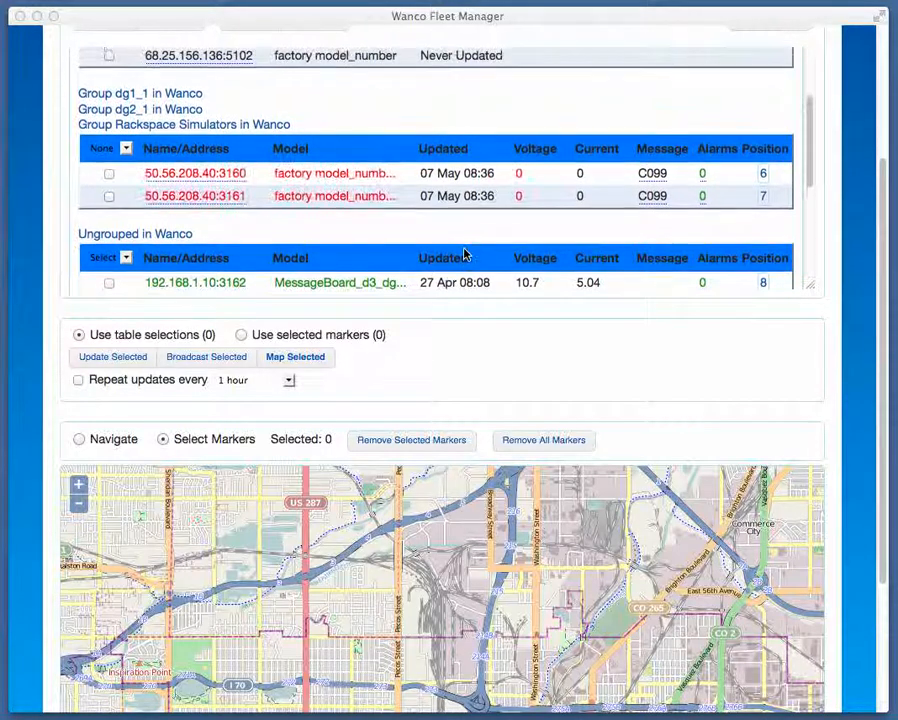
{"action": "left_click", "coordinate": [126, 150]}
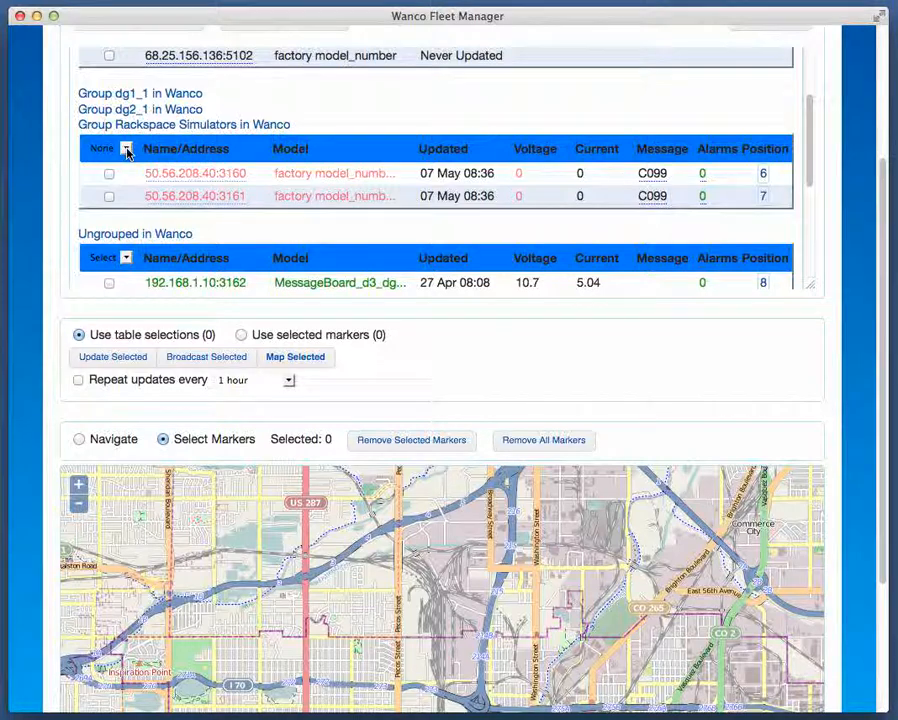
{"action": "left_click", "coordinate": [125, 150]}
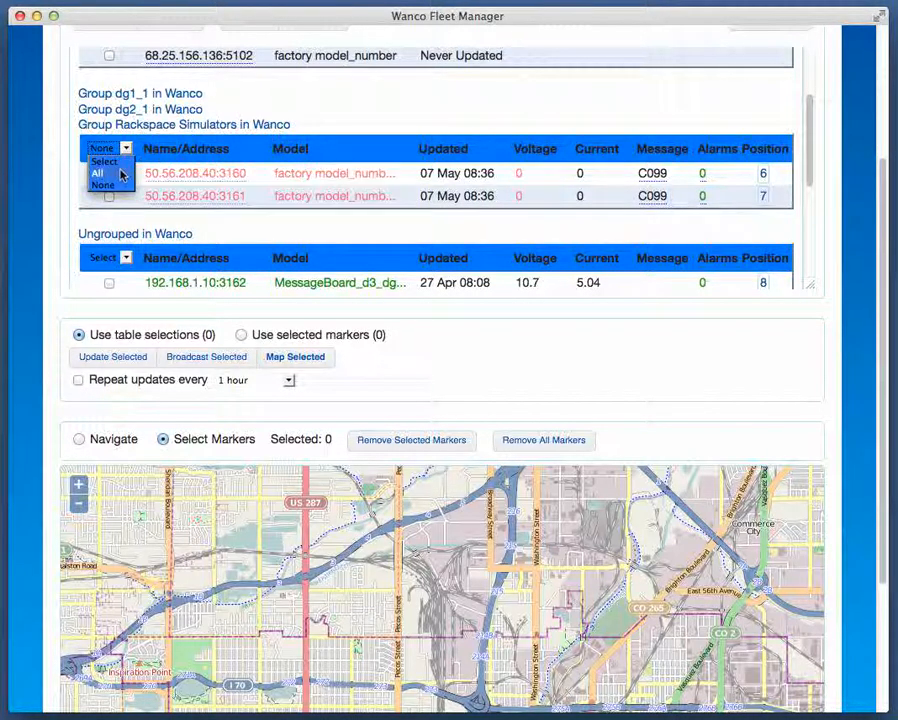
{"action": "left_click", "coordinate": [120, 174]}
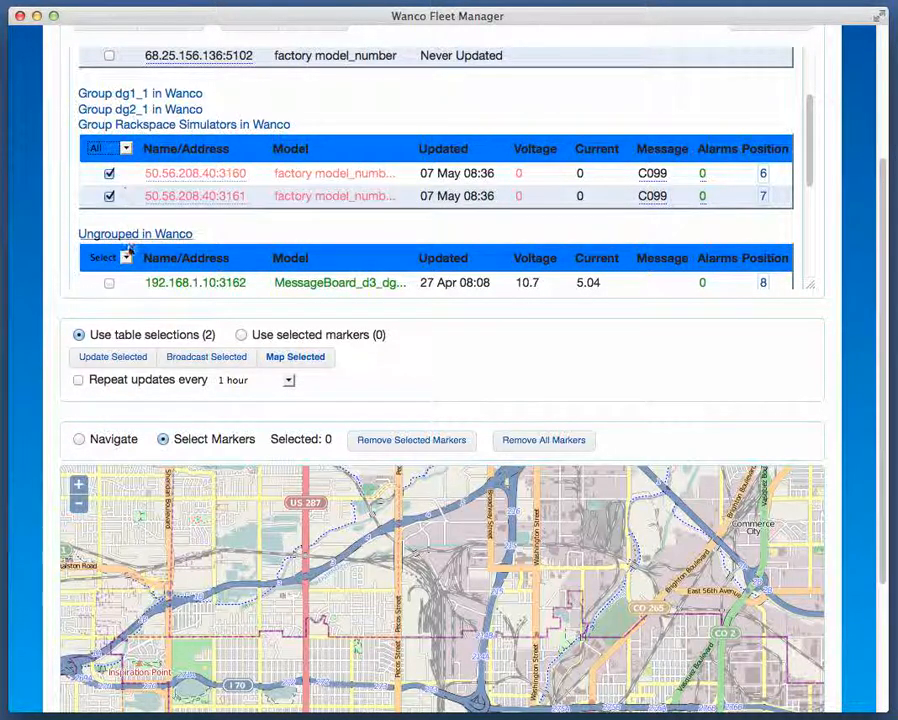
{"action": "left_click", "coordinate": [116, 360]}
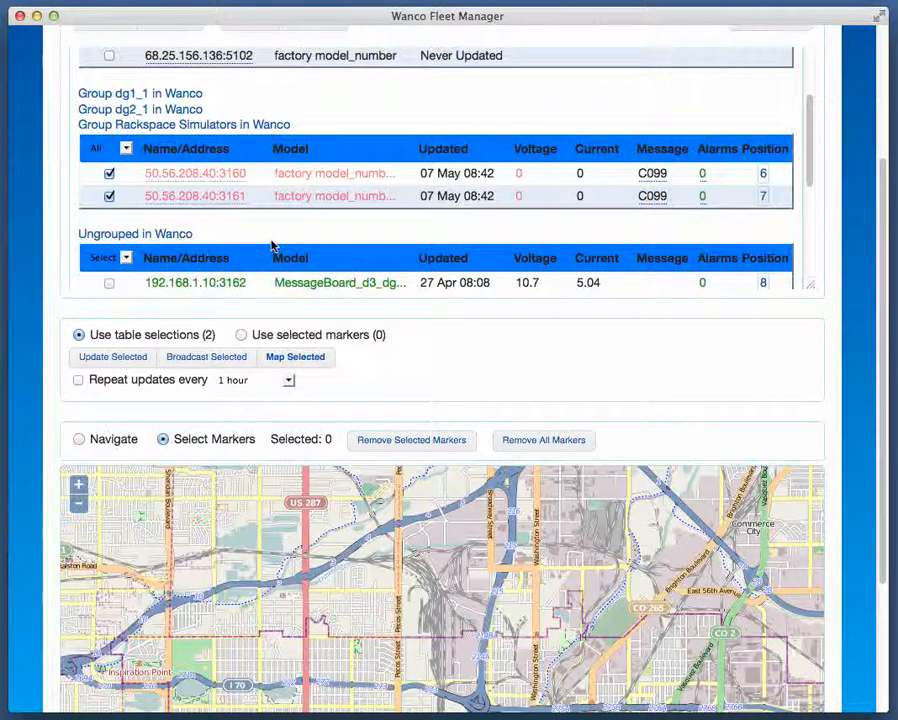
Add the 166.140.236.213:5102 board from the Demo Boards group to the table selection and remove it again.
{"action": "scroll", "coordinate": [271, 245], "scroll_direction": "up", "scroll_amount": 1}
{"action": "scroll", "coordinate": [271, 245], "scroll_direction": "up", "scroll_amount": 1}
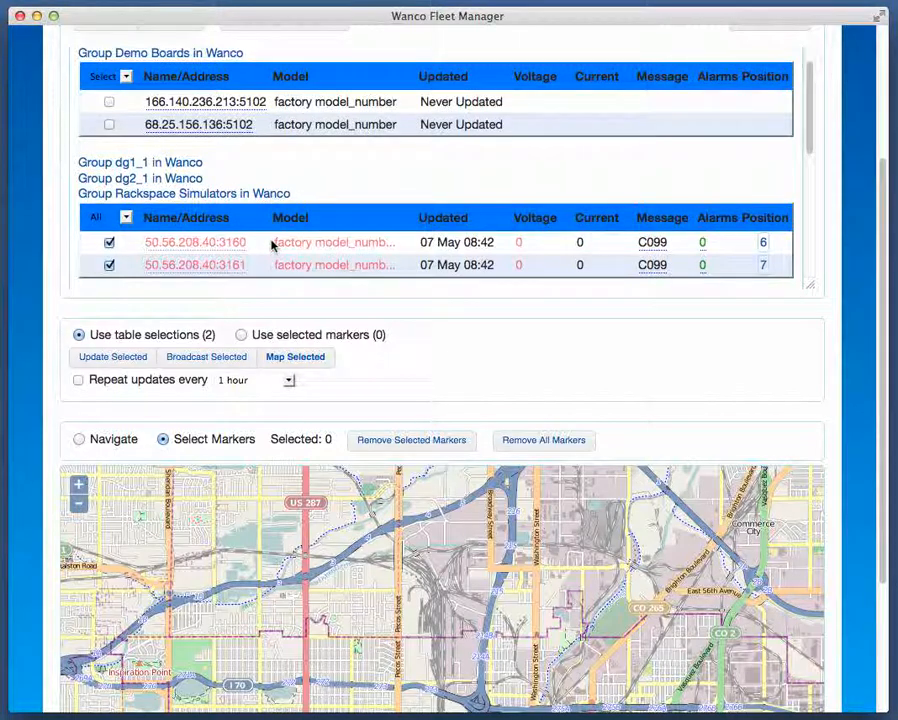
{"action": "left_click", "coordinate": [109, 105]}
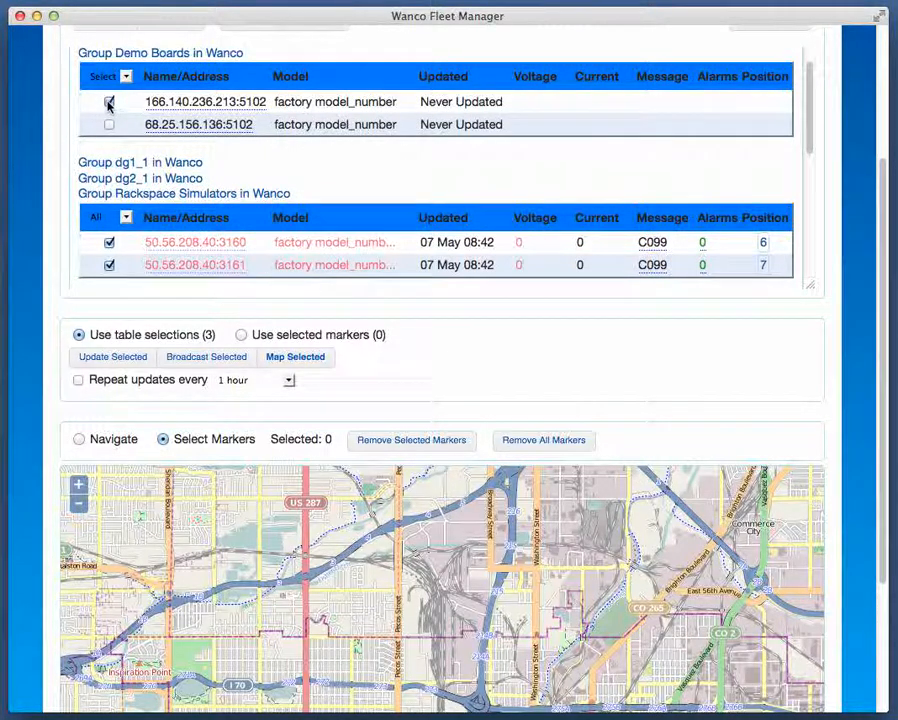
{"action": "scroll", "coordinate": [204, 199], "scroll_direction": "down", "scroll_amount": 2}
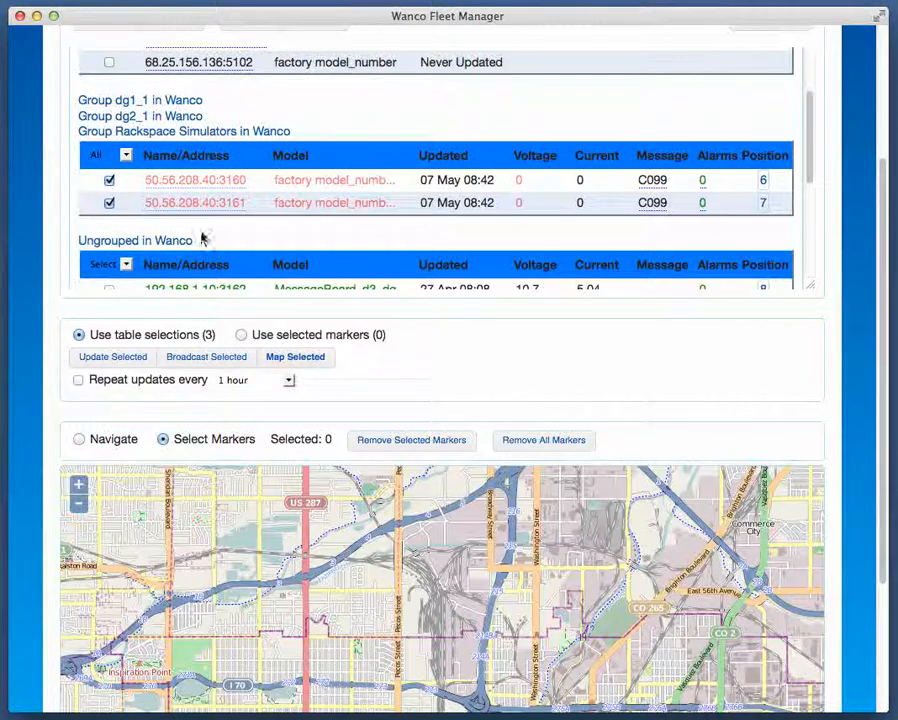
{"action": "scroll", "coordinate": [204, 206], "scroll_direction": "up", "scroll_amount": 3}
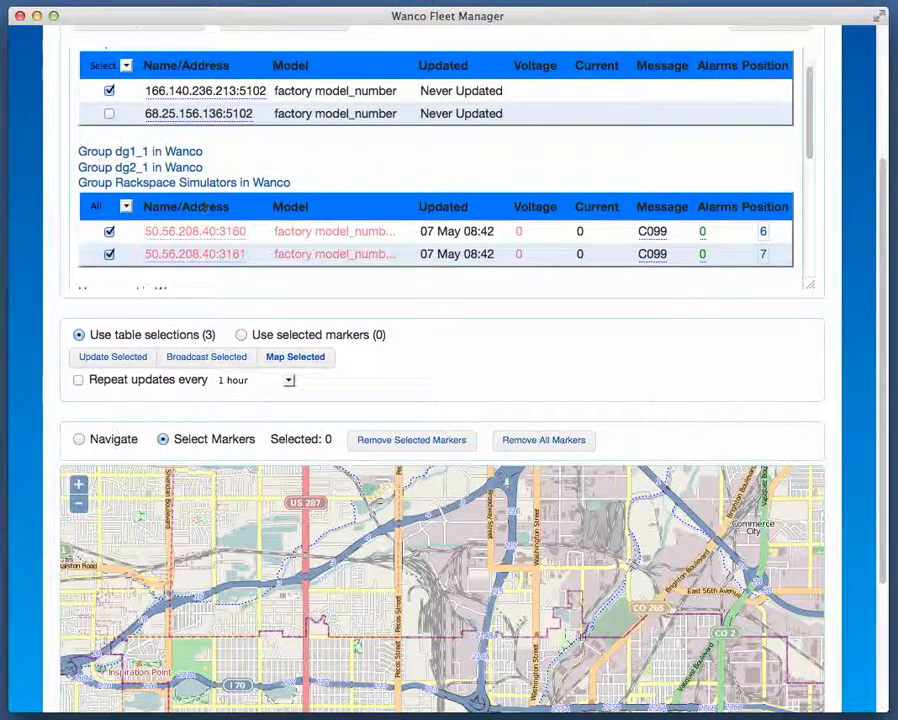
{"action": "left_click", "coordinate": [109, 91]}
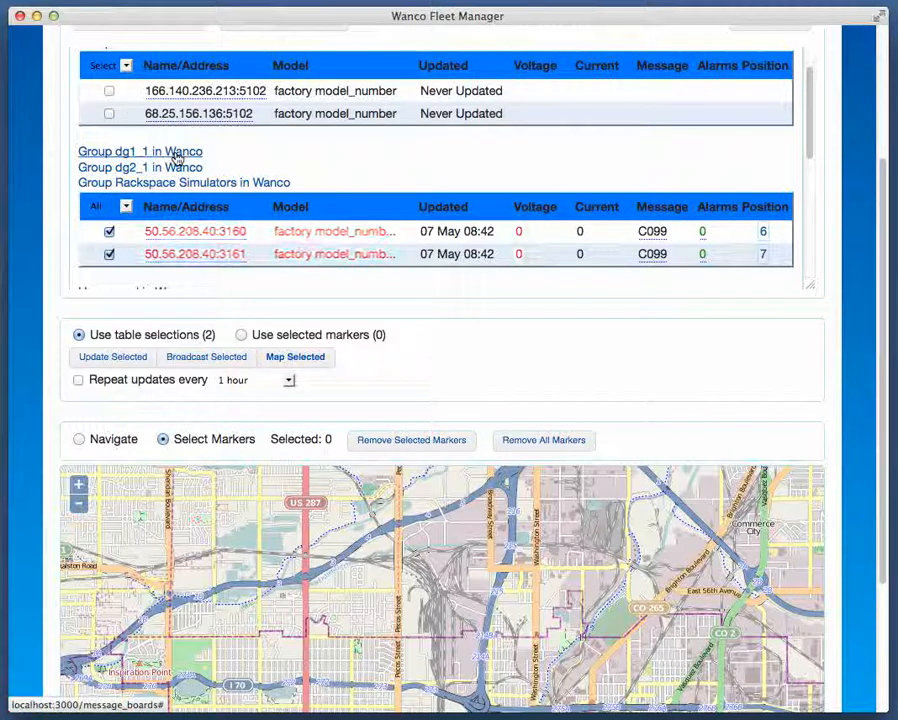
Map the selected Rackspace Simulators boards and box-select markers 6 and 7 on the map.
{"action": "scroll", "coordinate": [178, 160], "scroll_direction": "down", "scroll_amount": 3}
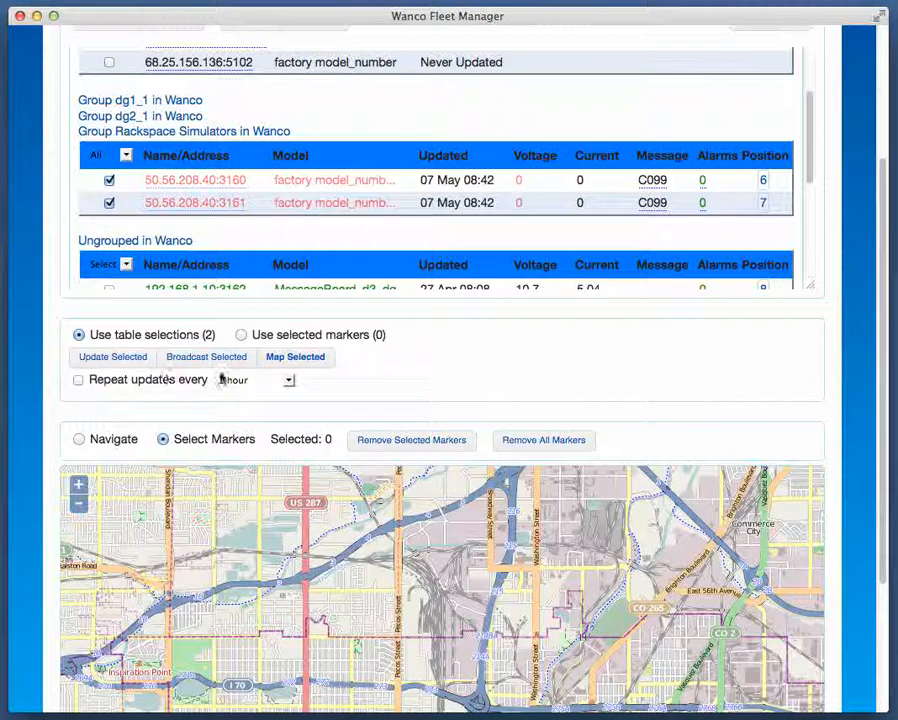
{"action": "left_click", "coordinate": [298, 360]}
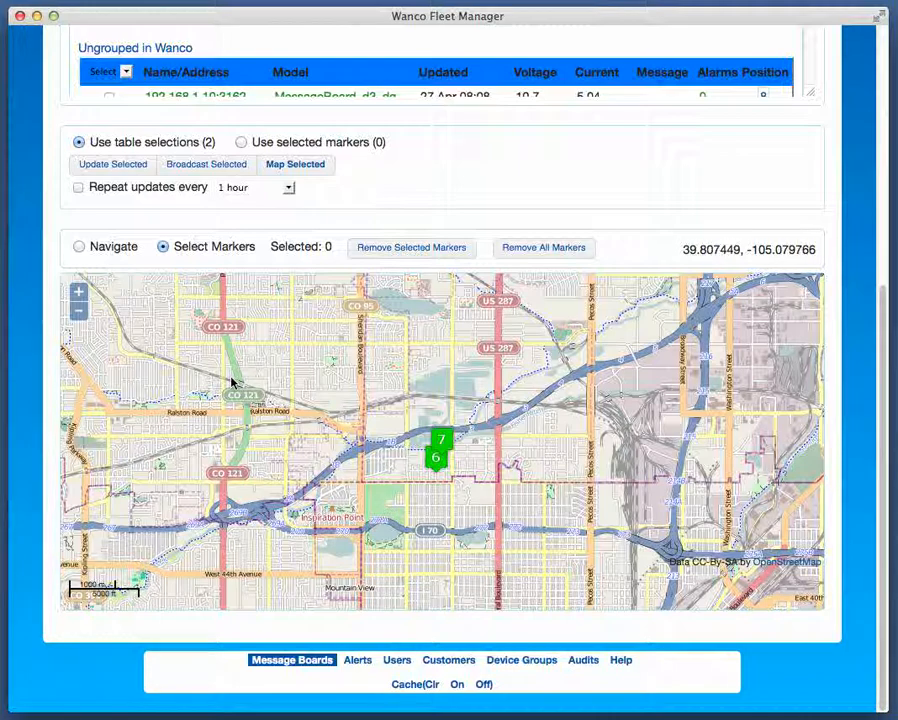
{"action": "mouse_move", "coordinate": [217, 377]}
{"action": "left_mouse_down"}
{"action": "mouse_move", "coordinate": [294, 396]}
{"action": "mouse_move", "coordinate": [385, 399]}
{"action": "mouse_move", "coordinate": [393, 459]}
{"action": "mouse_move", "coordinate": [370, 488]}
{"action": "left_mouse_up"}
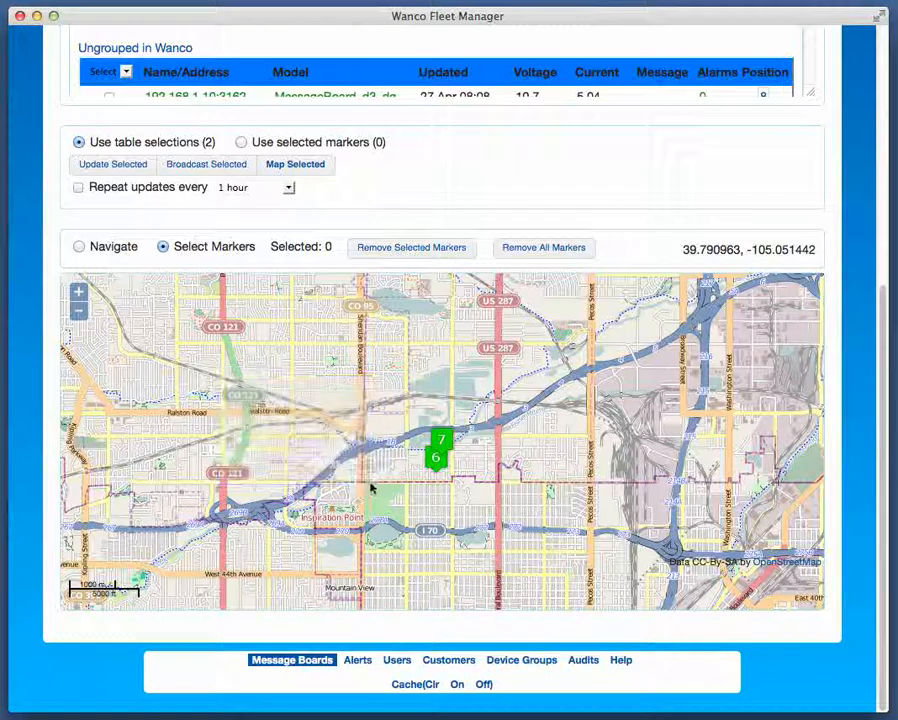
{"action": "mouse_move", "coordinate": [109, 351]}
{"action": "left_mouse_down"}
{"action": "mouse_move", "coordinate": [231, 421]}
{"action": "mouse_move", "coordinate": [307, 481]}
{"action": "left_mouse_up"}
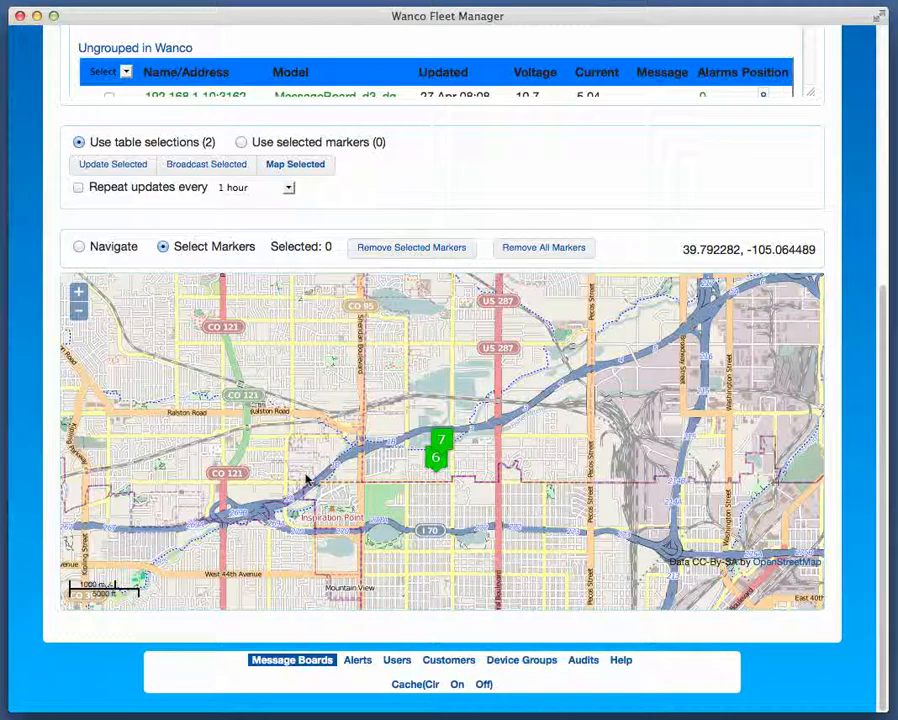
{"action": "mouse_move", "coordinate": [290, 384]}
{"action": "left_mouse_down"}
{"action": "mouse_move", "coordinate": [424, 455]}
{"action": "mouse_move", "coordinate": [517, 530]}
{"action": "left_mouse_up"}
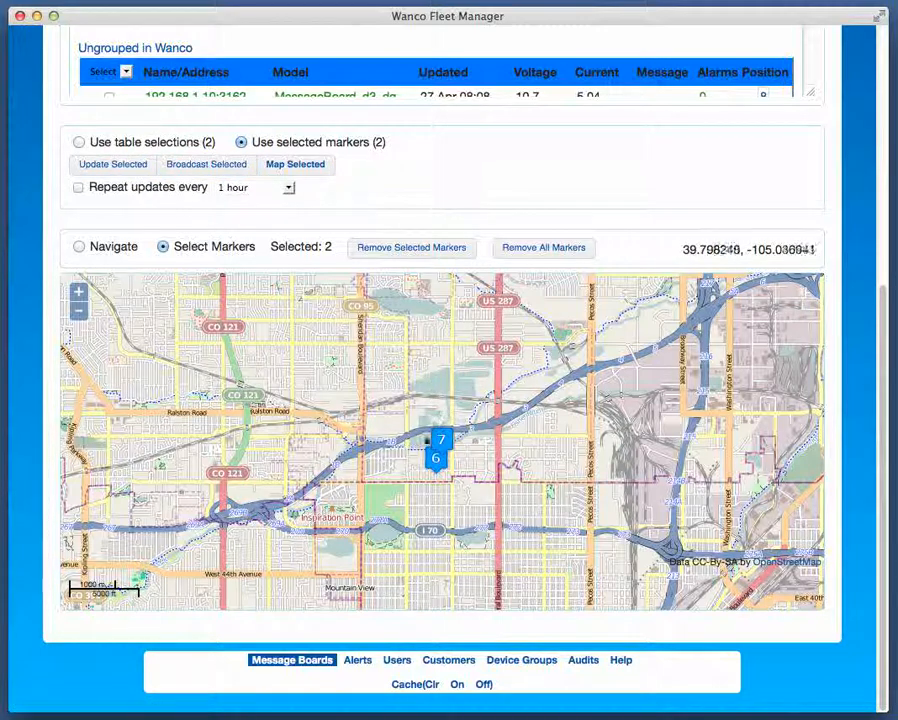
Deselect marker 7 on the map and update only the board belonging to marker 6.
{"action": "left_click", "coordinate": [442, 440]}
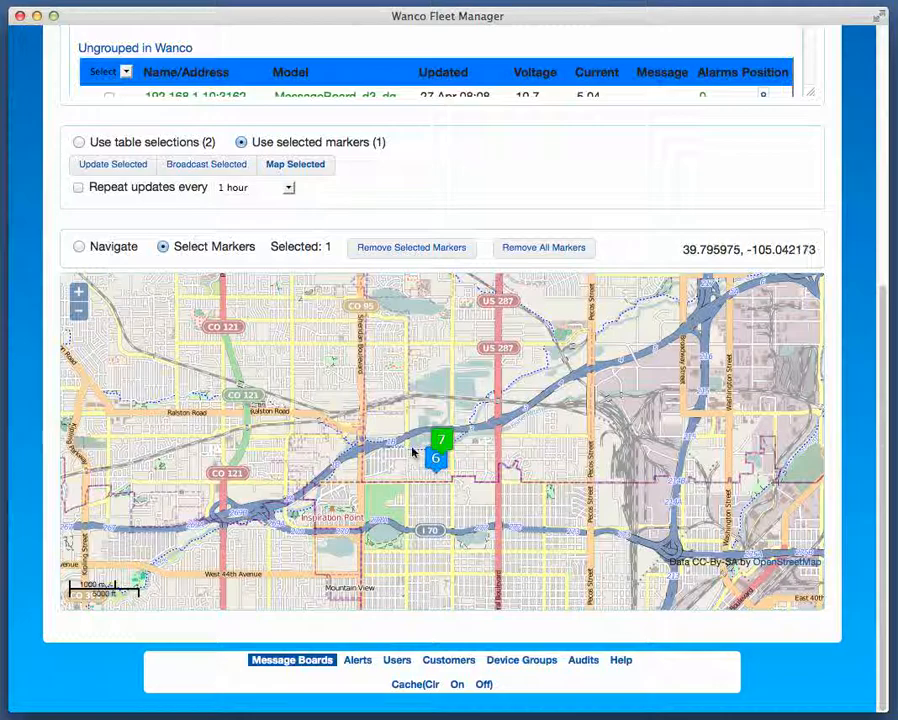
{"action": "left_click", "coordinate": [285, 171]}
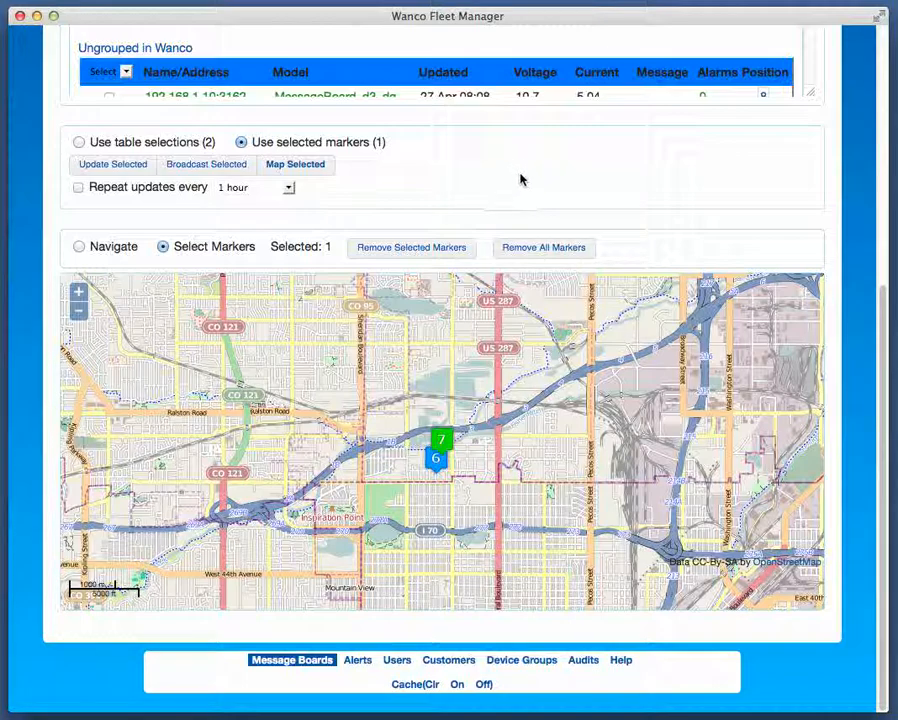
{"action": "scroll", "coordinate": [641, 88], "scroll_direction": "down", "scroll_amount": 5}
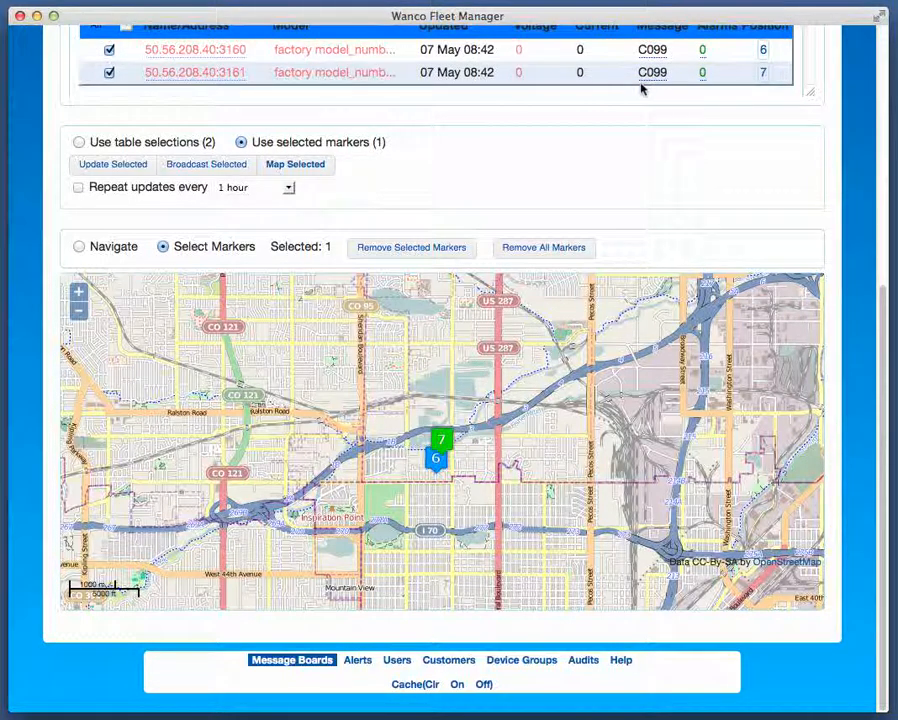
{"action": "scroll", "coordinate": [641, 150], "scroll_direction": "up", "scroll_amount": 3}
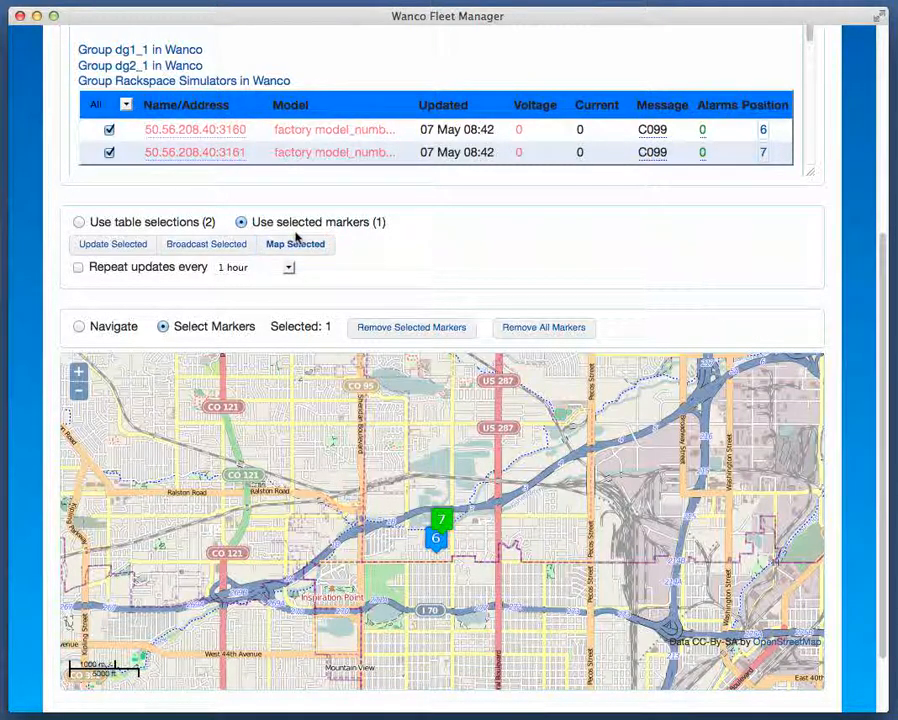
{"action": "left_click", "coordinate": [138, 250]}
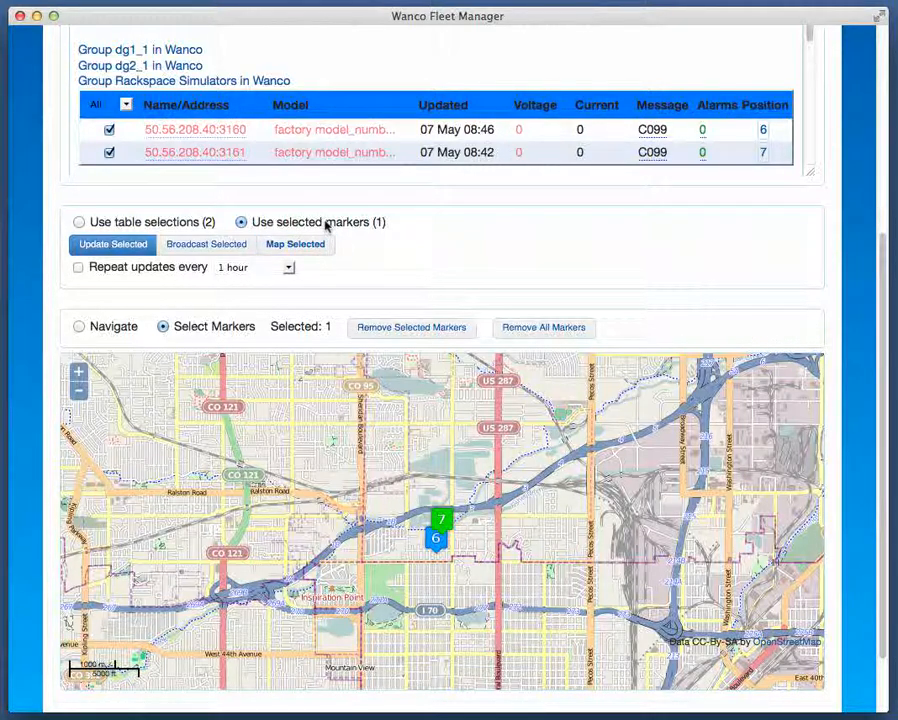
Remove board 50.56.208.40:3161 from the table selection, and switch the action source to selected markers and back to table selections.
{"action": "left_click", "coordinate": [110, 130]}
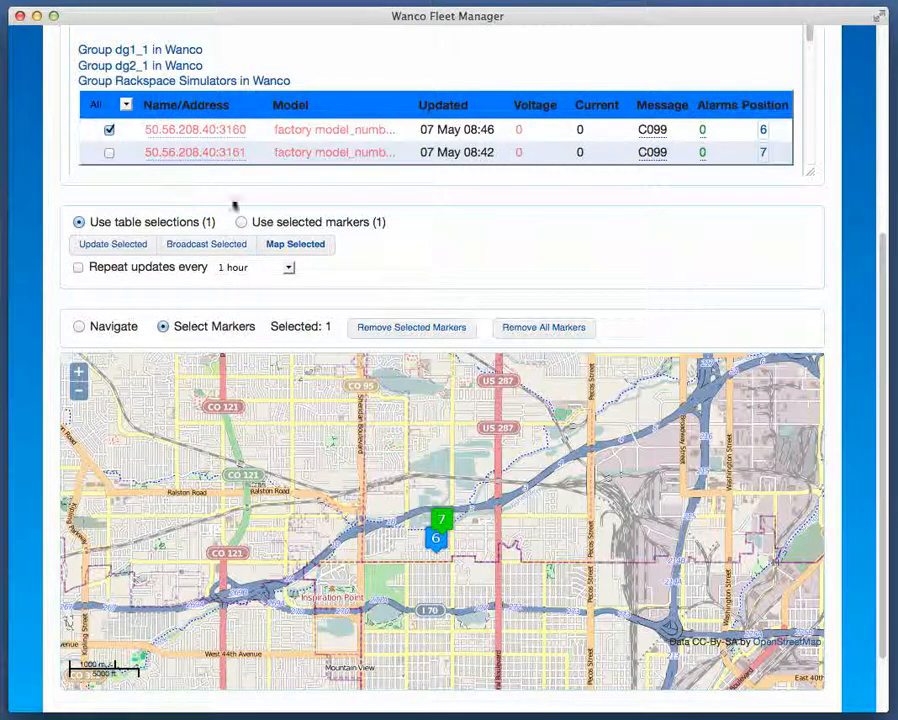
{"action": "left_click", "coordinate": [282, 226]}
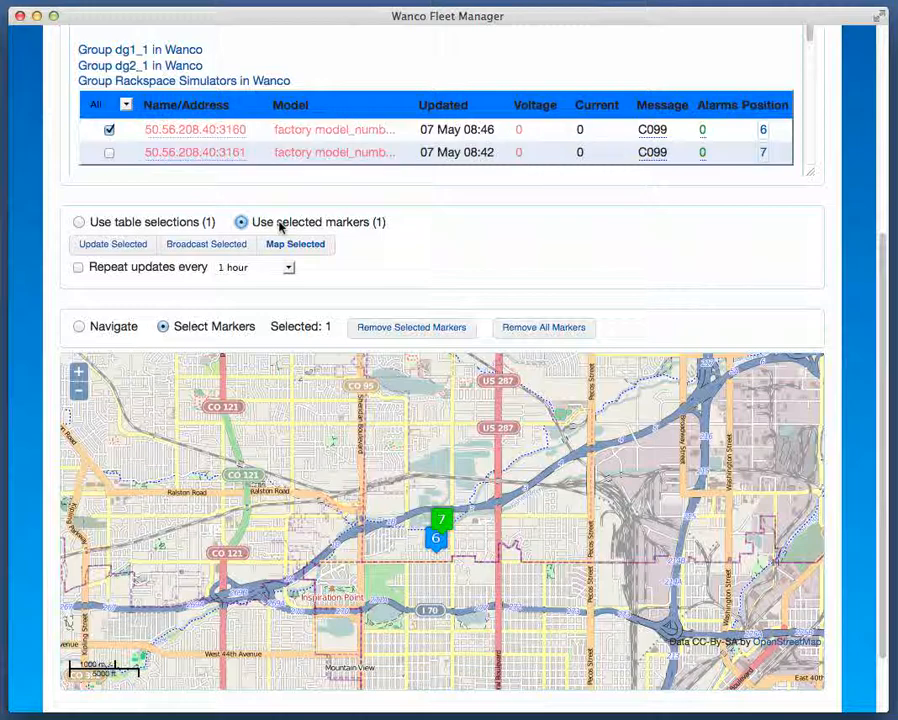
{"action": "left_click", "coordinate": [177, 231]}
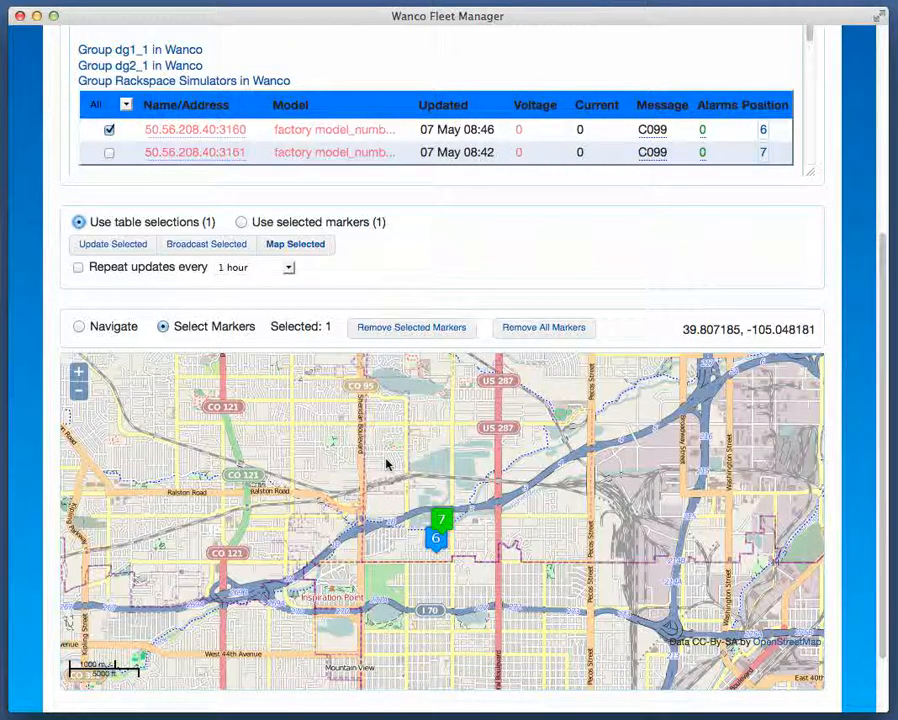
Clear the marker selection by boxing empty map areas, and box-select markers 6 and 7 together.
{"action": "left_click_drag", "start_coordinate": [221, 429], "coordinate": [370, 556]}
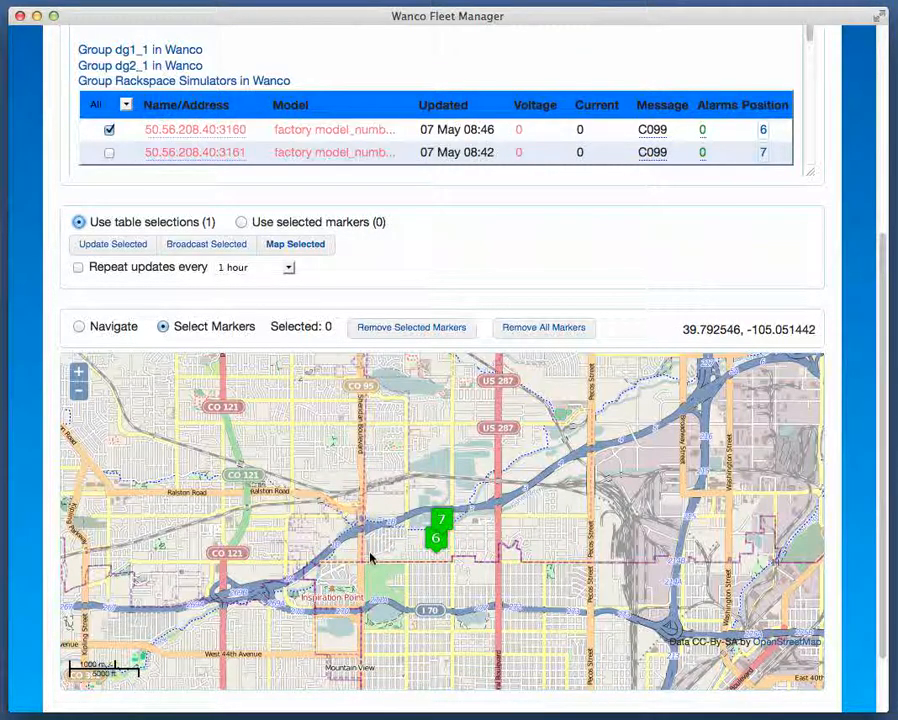
{"action": "left_click_drag", "start_coordinate": [170, 412], "coordinate": [313, 529]}
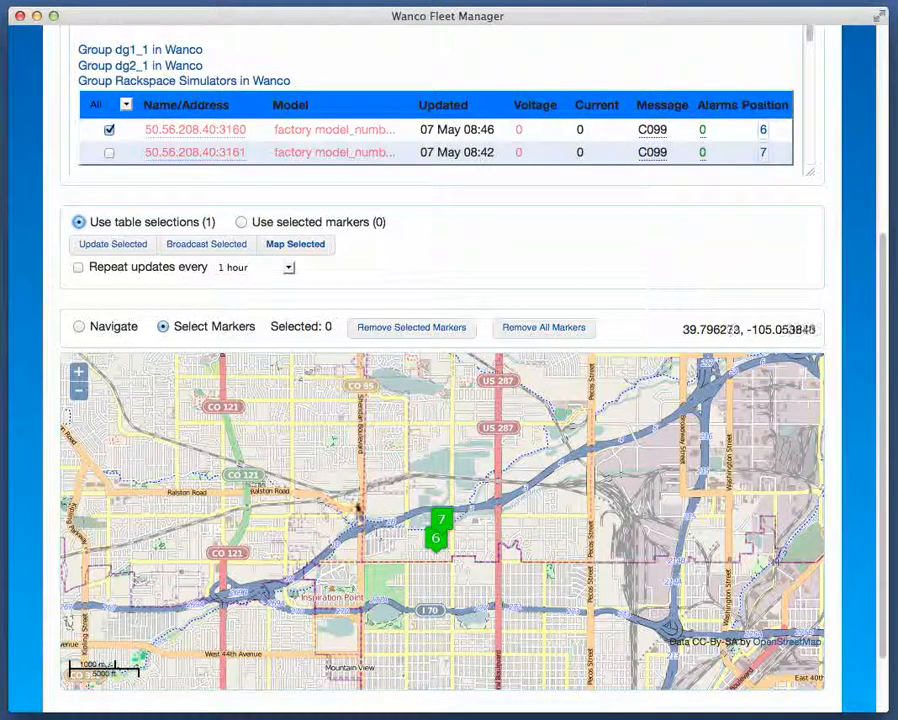
{"action": "left_click_drag", "start_coordinate": [366, 450], "coordinate": [510, 597]}
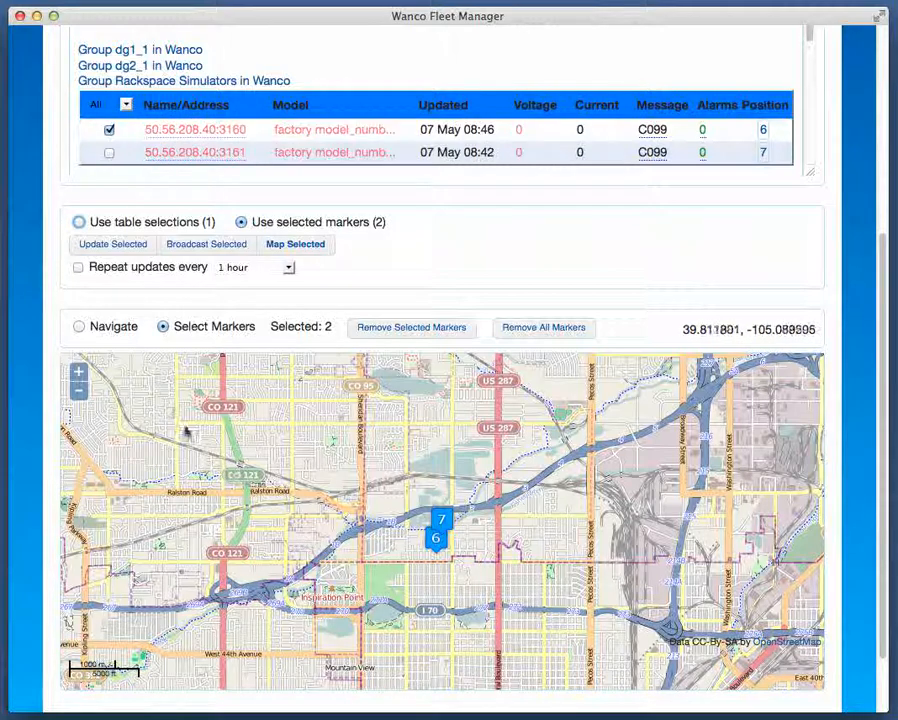
Switch the map to Navigate mode, pan it slightly, and zoom out and back in closely around markers 6 and 7.
{"action": "left_click", "coordinate": [114, 327]}
{"action": "left_click_drag", "start_coordinate": [199, 409], "coordinate": [148, 381]}
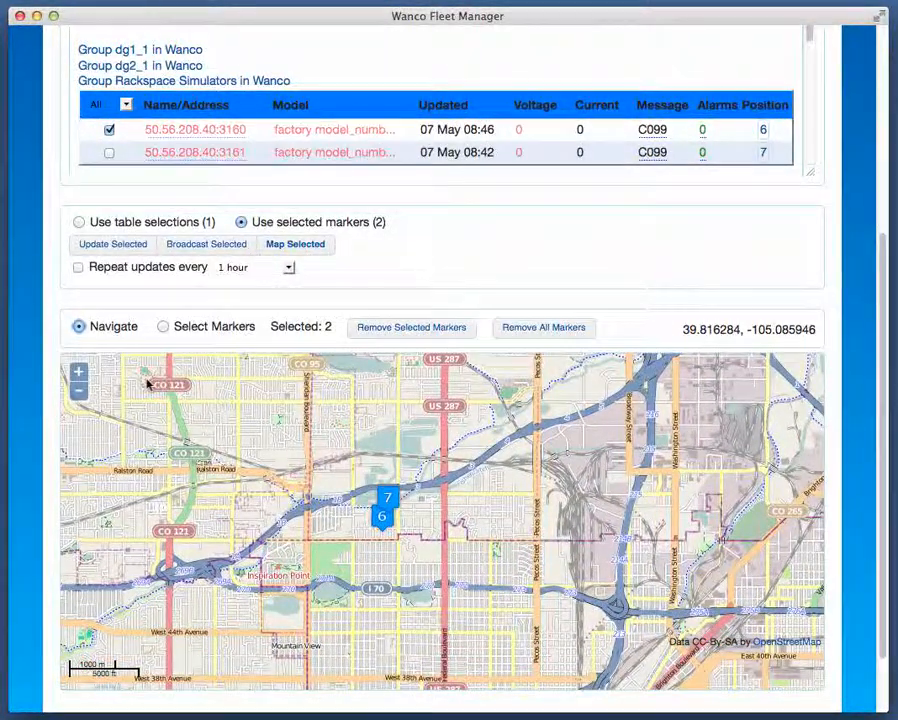
{"action": "left_click", "coordinate": [80, 393]}
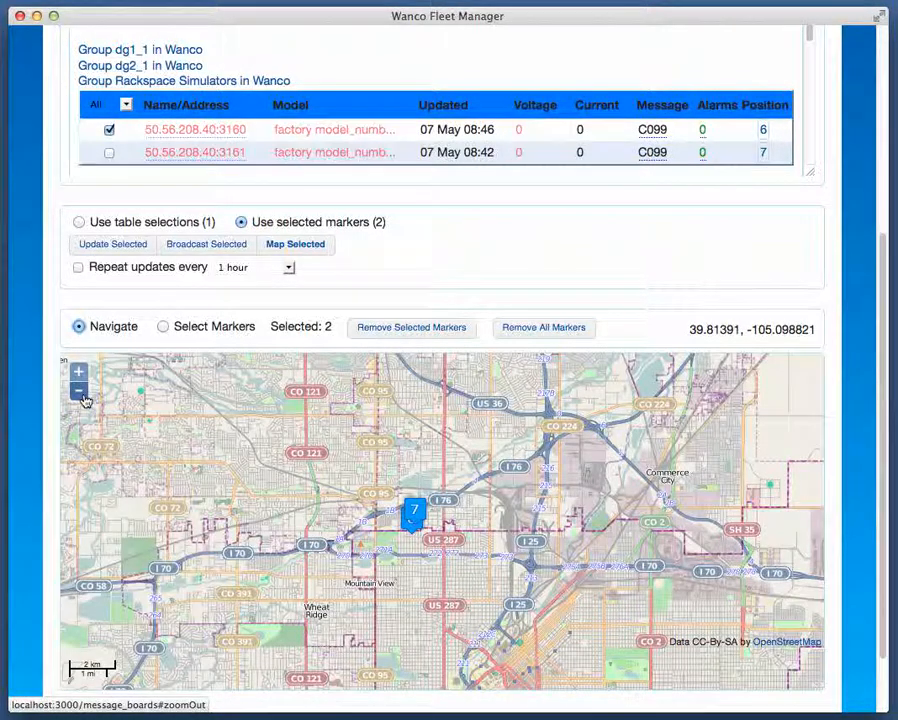
{"action": "left_click", "coordinate": [84, 396]}
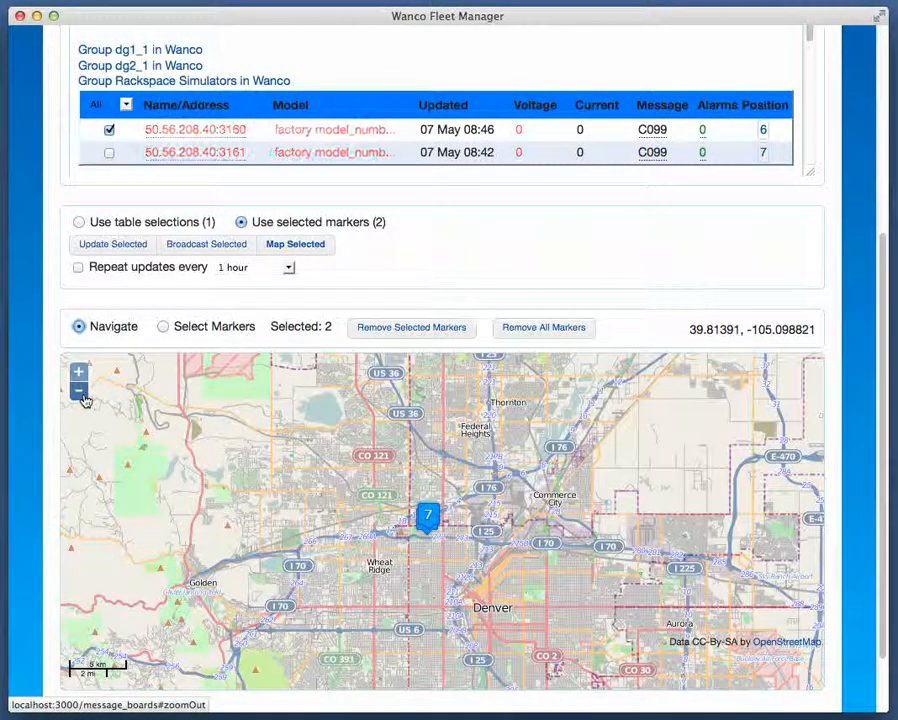
{"action": "left_click", "coordinate": [78, 372]}
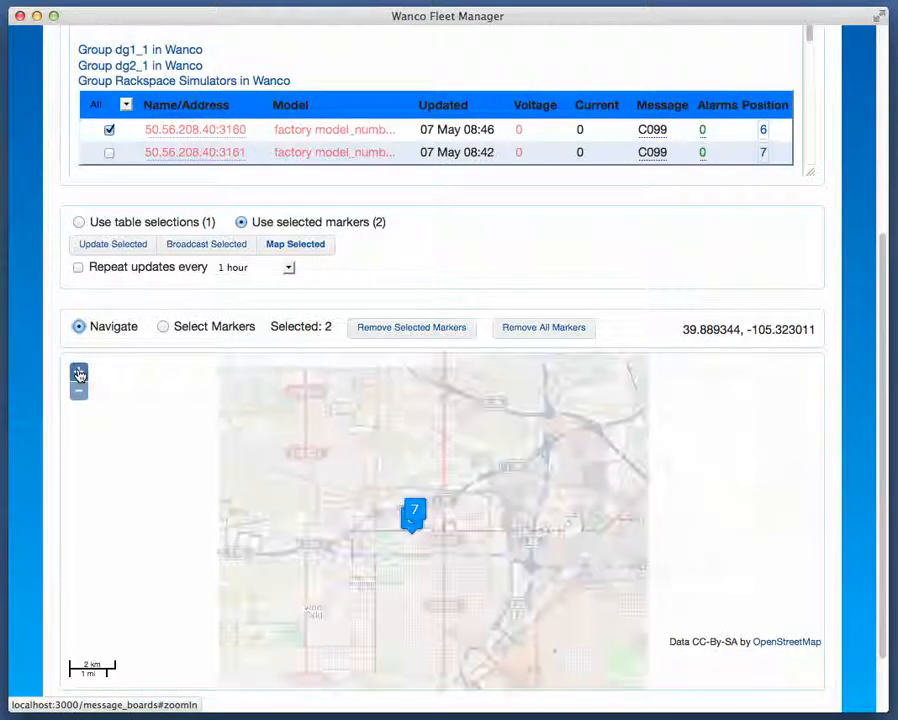
{"action": "left_click", "coordinate": [79, 373]}
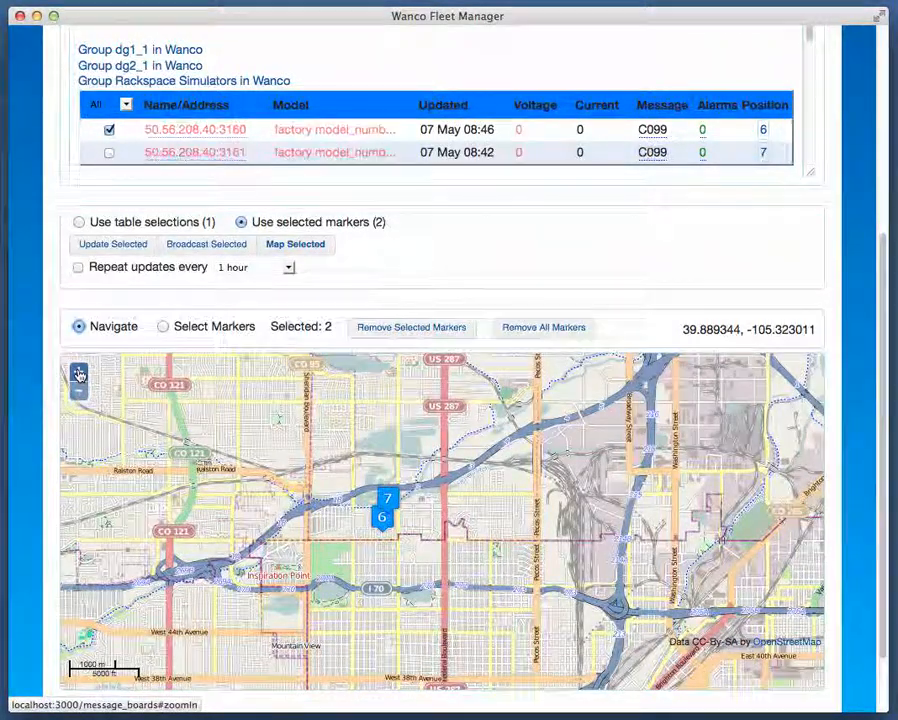
{"action": "left_click", "coordinate": [79, 373]}
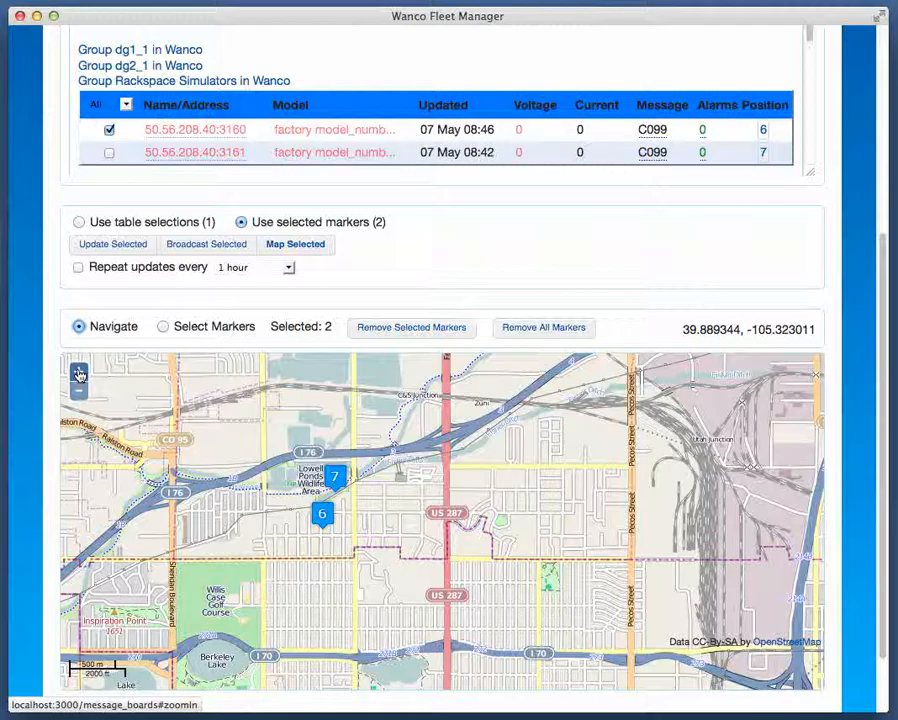
{"action": "left_click", "coordinate": [79, 373]}
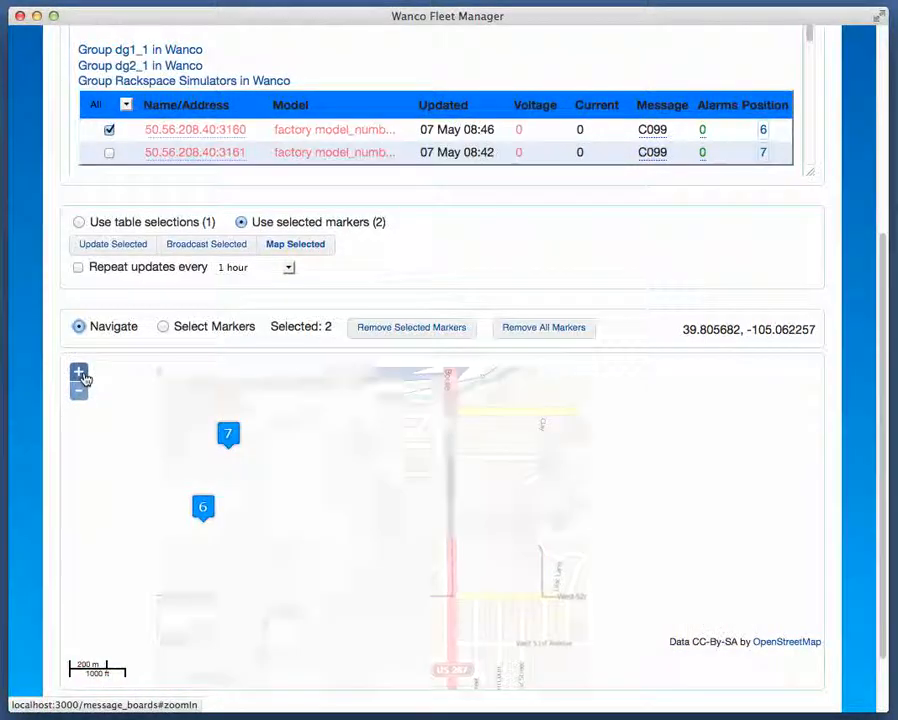
Switch the map to Select Markers mode and box-select only marker 6.
{"action": "left_click_drag", "start_coordinate": [146, 475], "coordinate": [234, 524]}
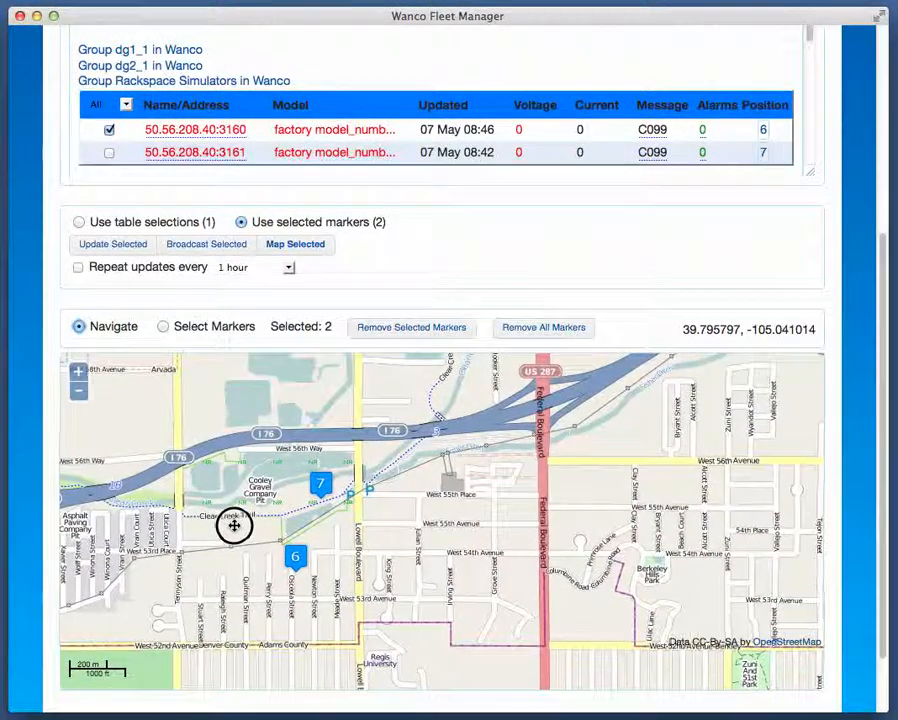
{"action": "left_click", "coordinate": [203, 328]}
{"action": "left_click_drag", "start_coordinate": [271, 538], "coordinate": [349, 618]}
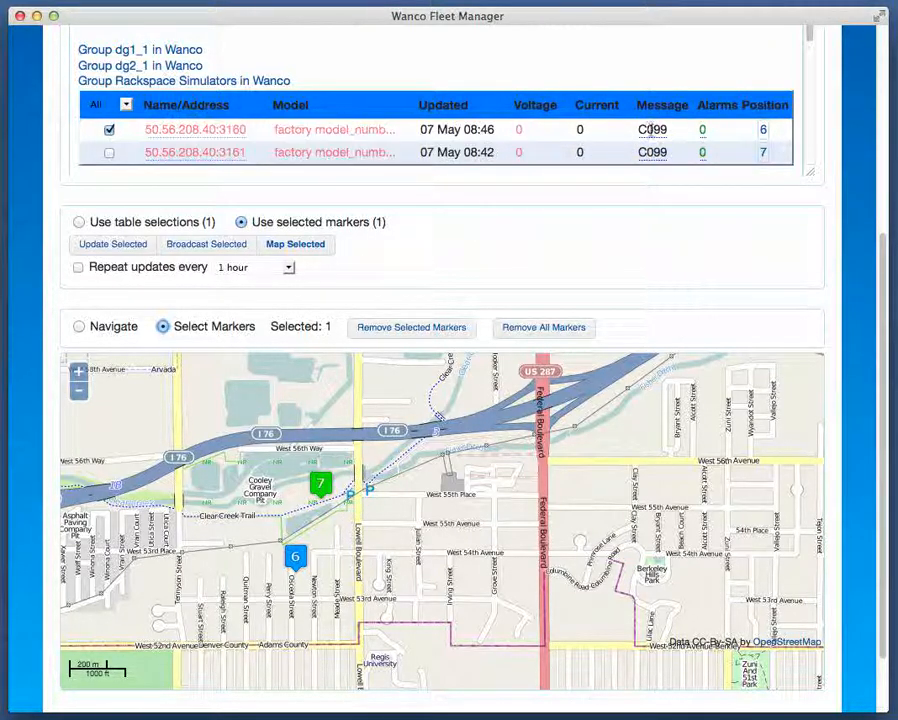
{"action": "mouse_move", "coordinate": [652, 133]}
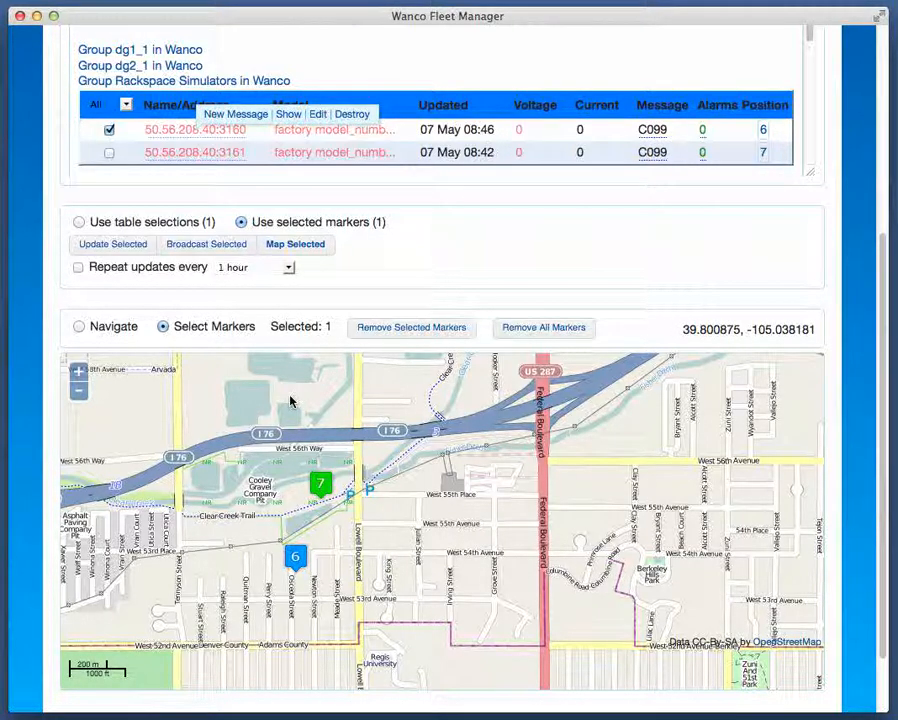
{"action": "mouse_move", "coordinate": [320, 488]}
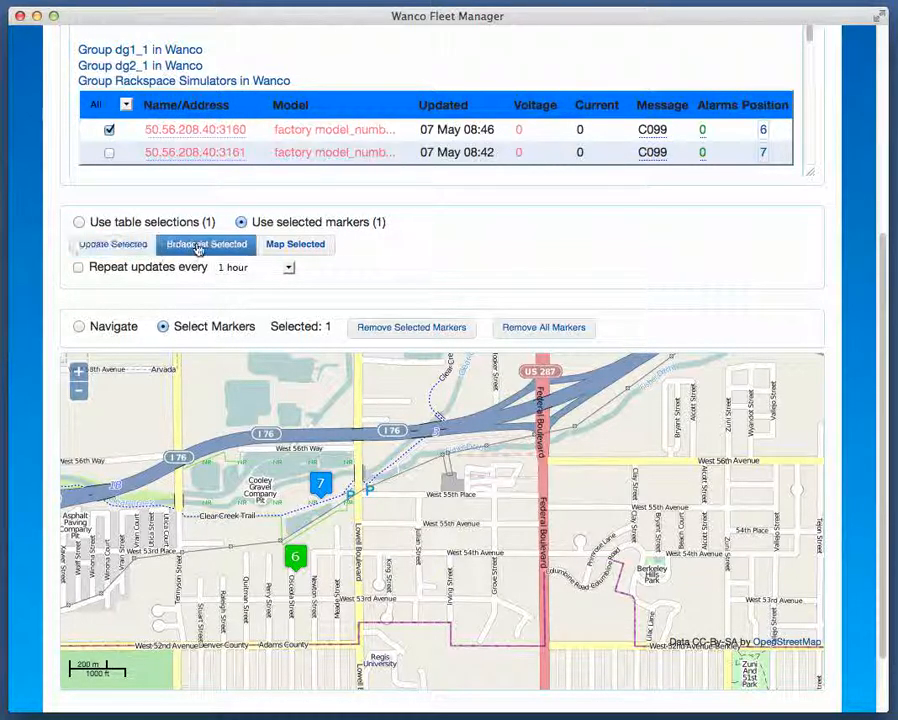
Box-select markers 6 and 7 together, and clear the selection by boxing an empty area of the map.
{"action": "left_click", "coordinate": [80, 392]}
{"action": "left_click", "coordinate": [80, 392]}
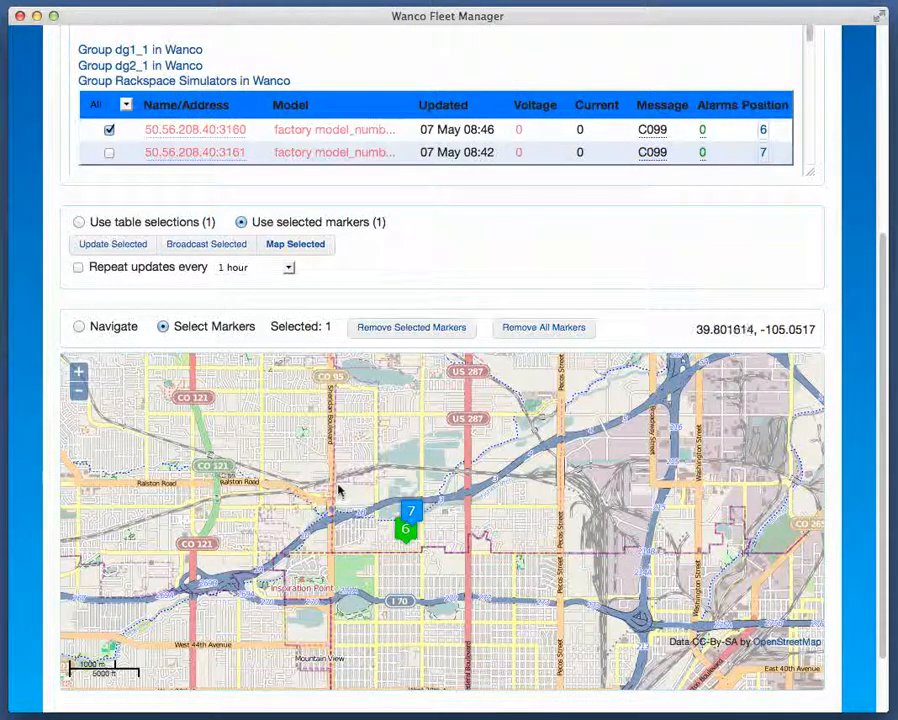
{"action": "mouse_move", "coordinate": [486, 547]}
{"action": "left_mouse_down"}
{"action": "mouse_move", "coordinate": [425, 537]}
{"action": "mouse_move", "coordinate": [352, 487]}
{"action": "left_mouse_up"}
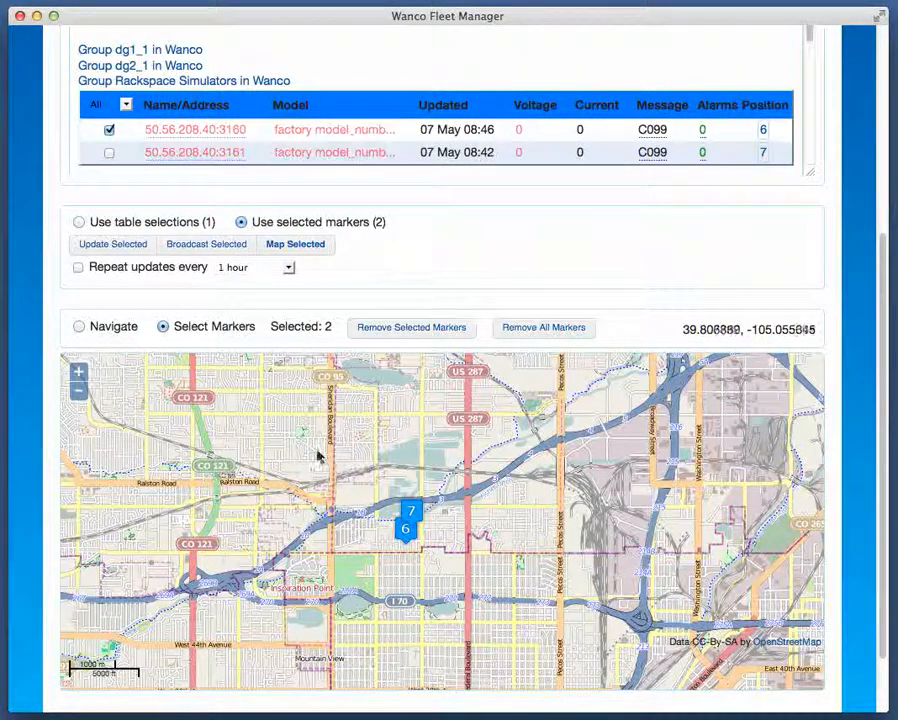
{"action": "left_click_drag", "start_coordinate": [297, 437], "coordinate": [455, 484]}
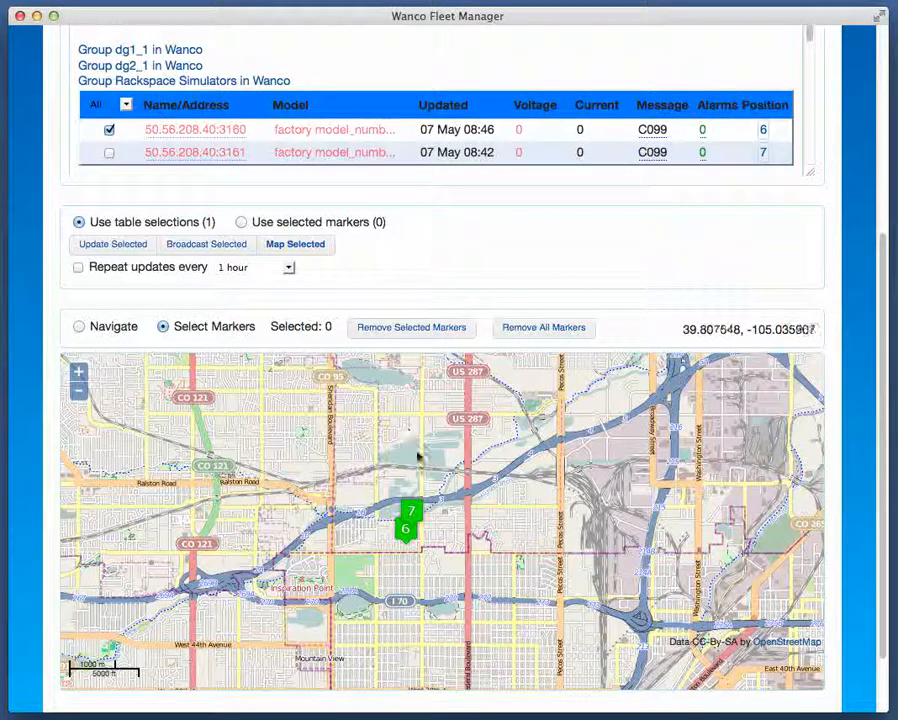
Select marker 7, show the details of its board 50.56.208.40:3161, and display the board's position on the map.
{"action": "left_click", "coordinate": [410, 513]}
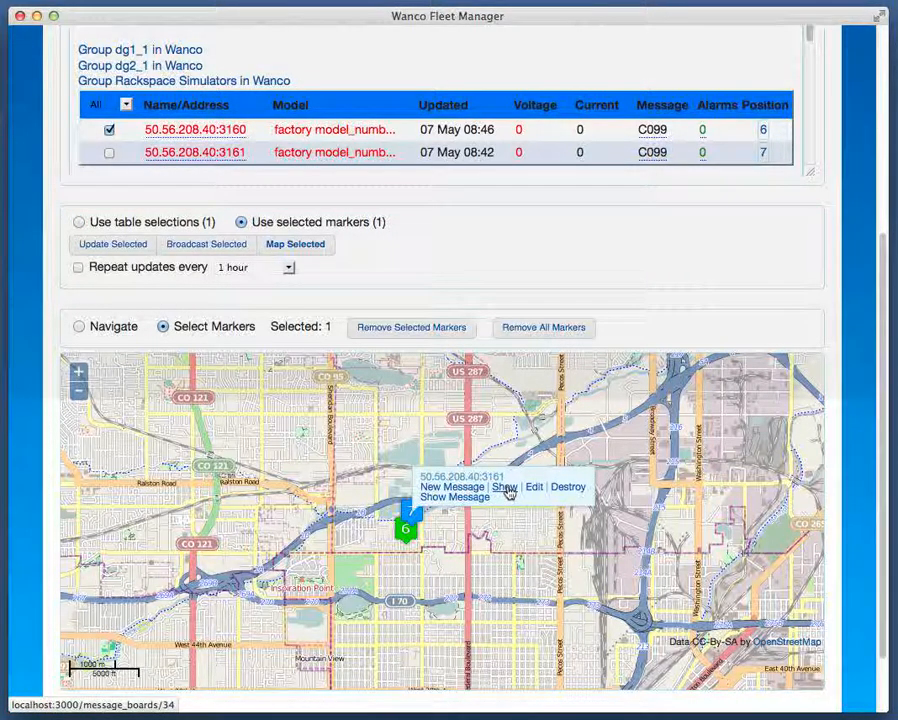
{"action": "left_click", "coordinate": [505, 489]}
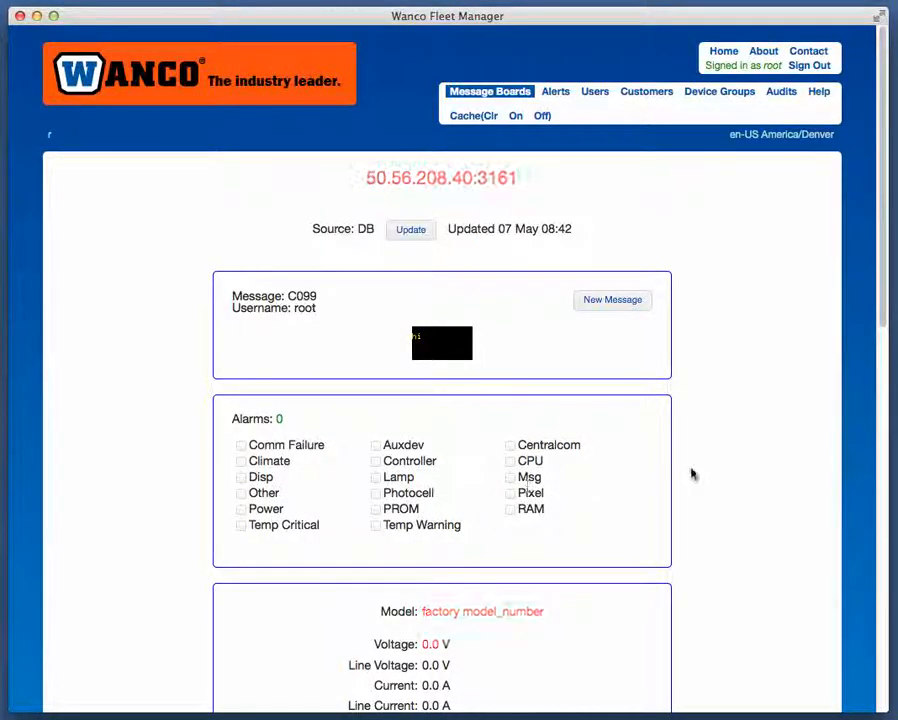
{"action": "scroll", "coordinate": [722, 496], "scroll_direction": "down", "scroll_amount": 5}
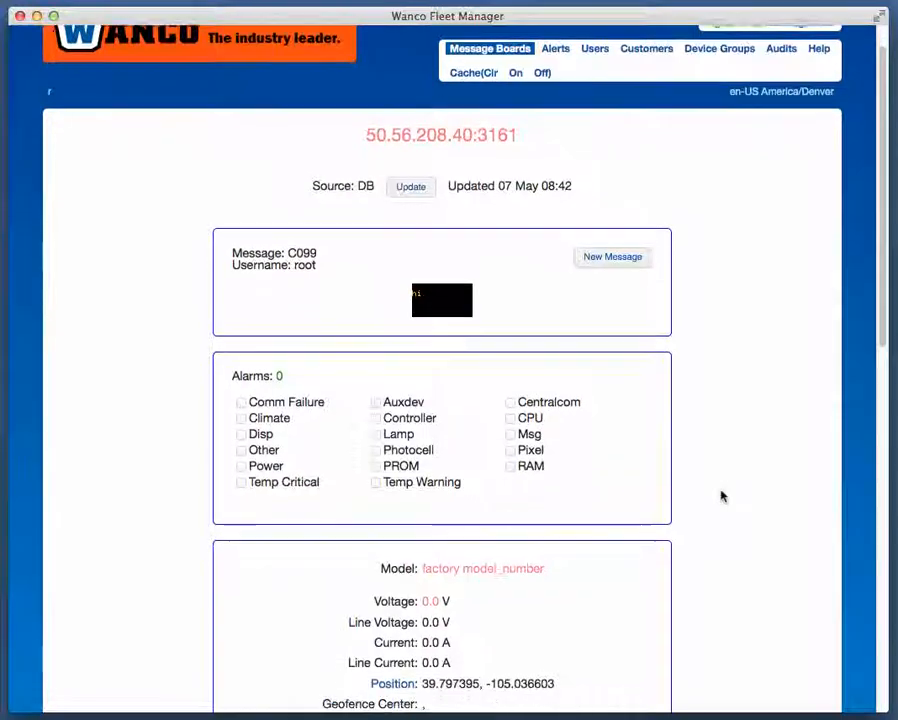
{"action": "scroll", "coordinate": [722, 496], "scroll_direction": "down", "scroll_amount": 4}
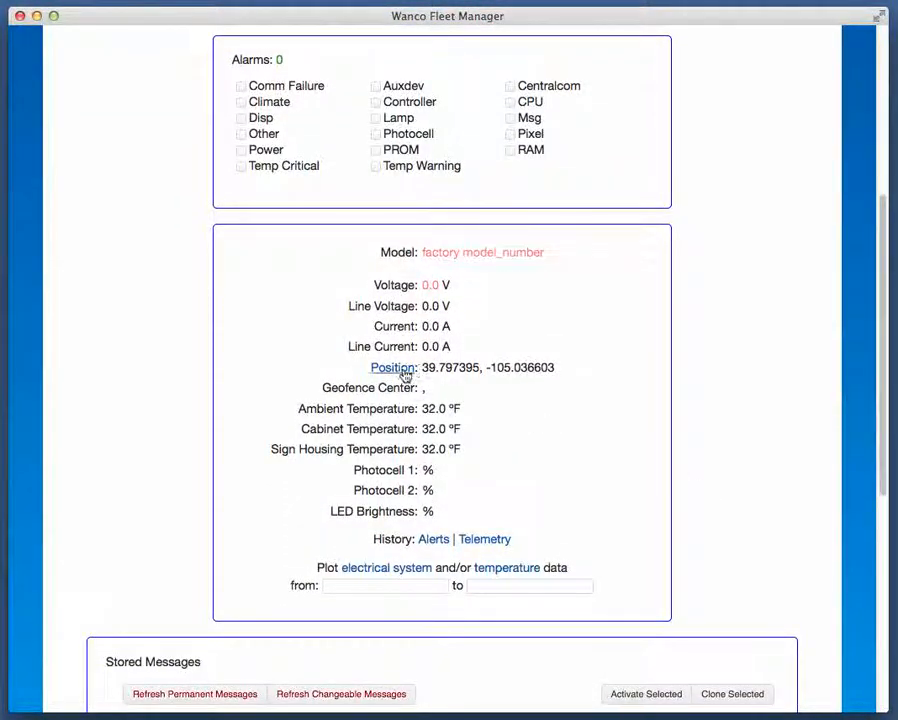
{"action": "left_click", "coordinate": [404, 375]}
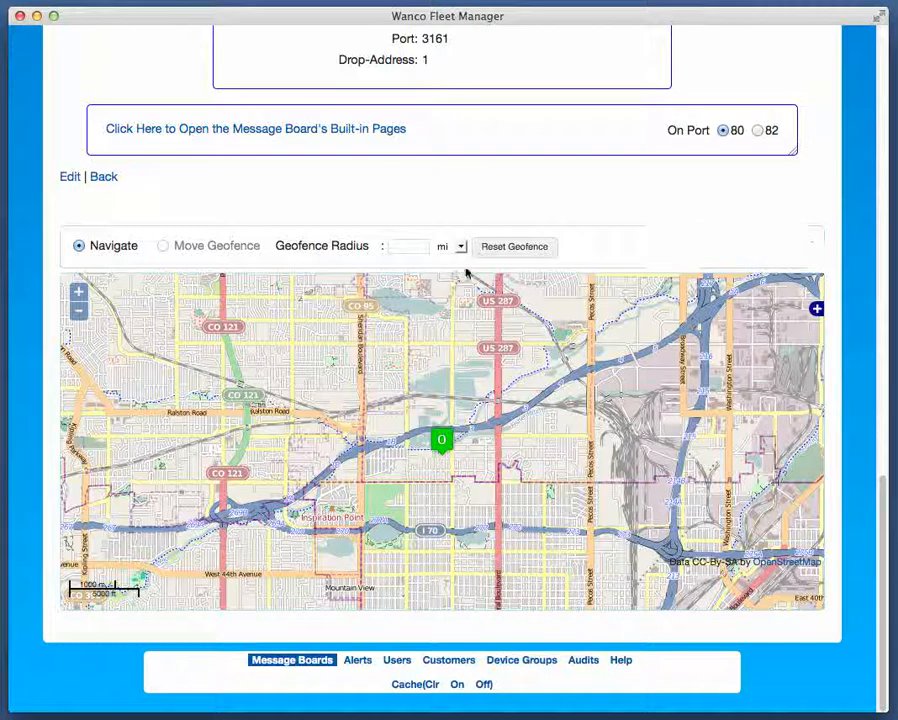
Reset the geofence to a 1 mi circle around the board and move it slightly north in Move Geofence mode.
{"action": "left_click", "coordinate": [500, 254]}
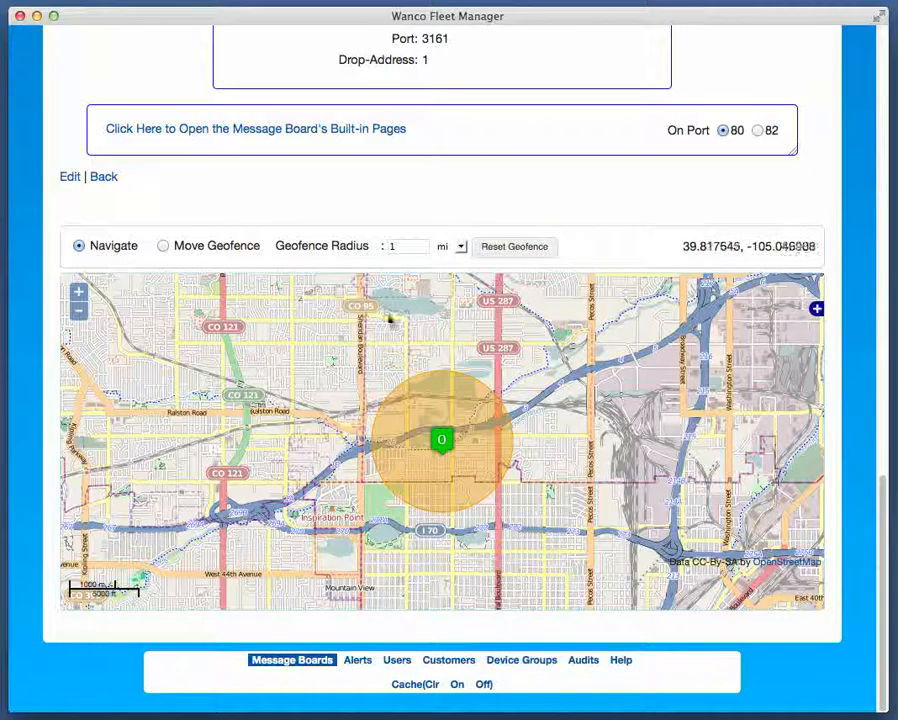
{"action": "left_click_drag", "start_coordinate": [340, 340], "coordinate": [278, 337]}
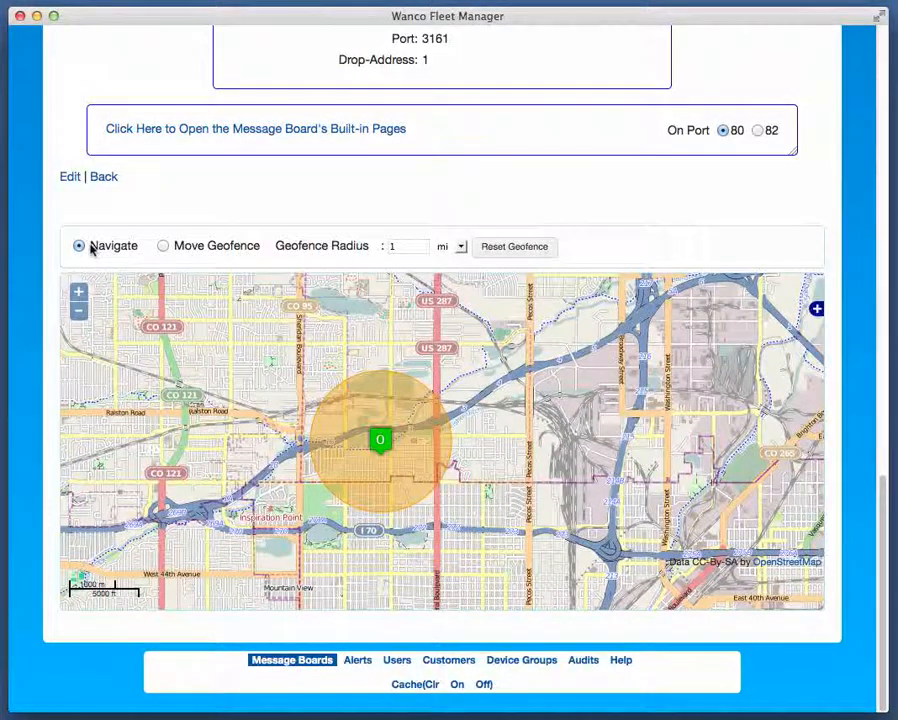
{"action": "left_click", "coordinate": [215, 247]}
{"action": "left_click_drag", "start_coordinate": [341, 417], "coordinate": [326, 378]}
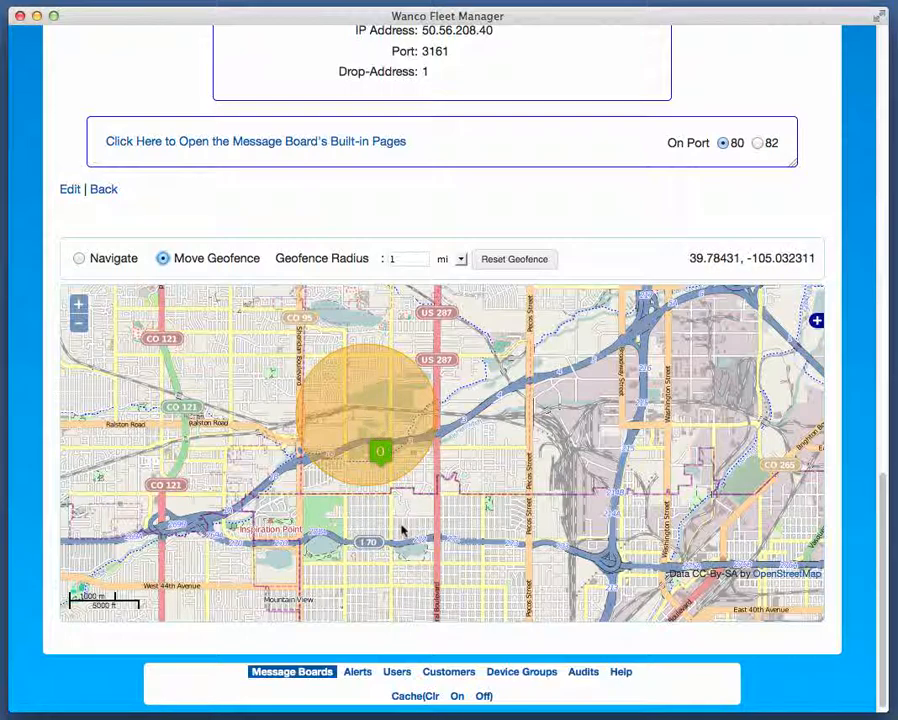
Set the geofence radius to 3 and change its unit to km.
{"action": "double_click", "coordinate": [415, 260]}
{"action": "type", "text": "3"}
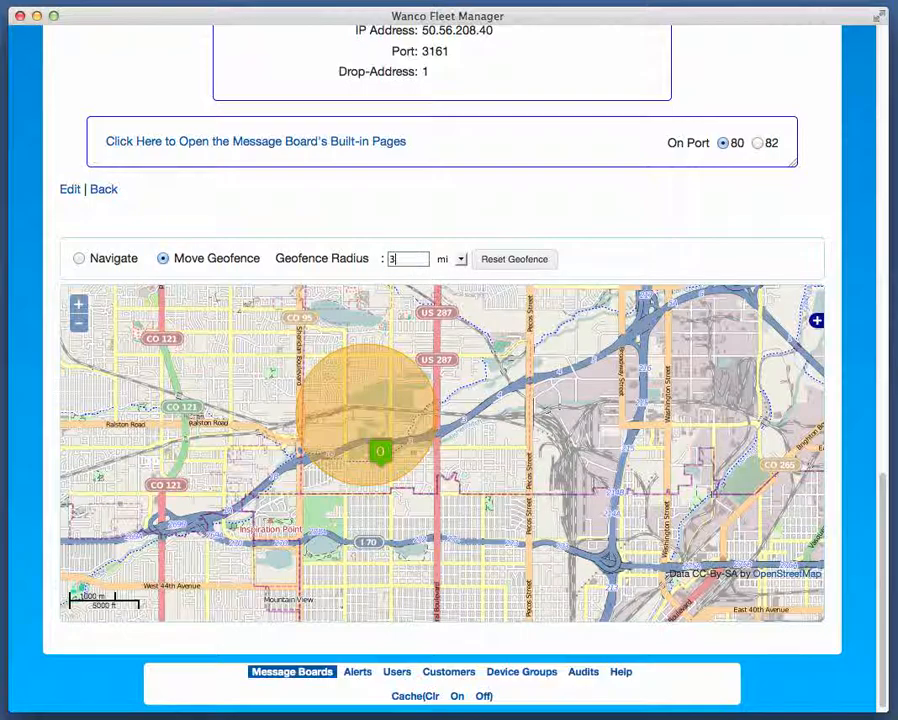
{"action": "key", "text": "Tab"}
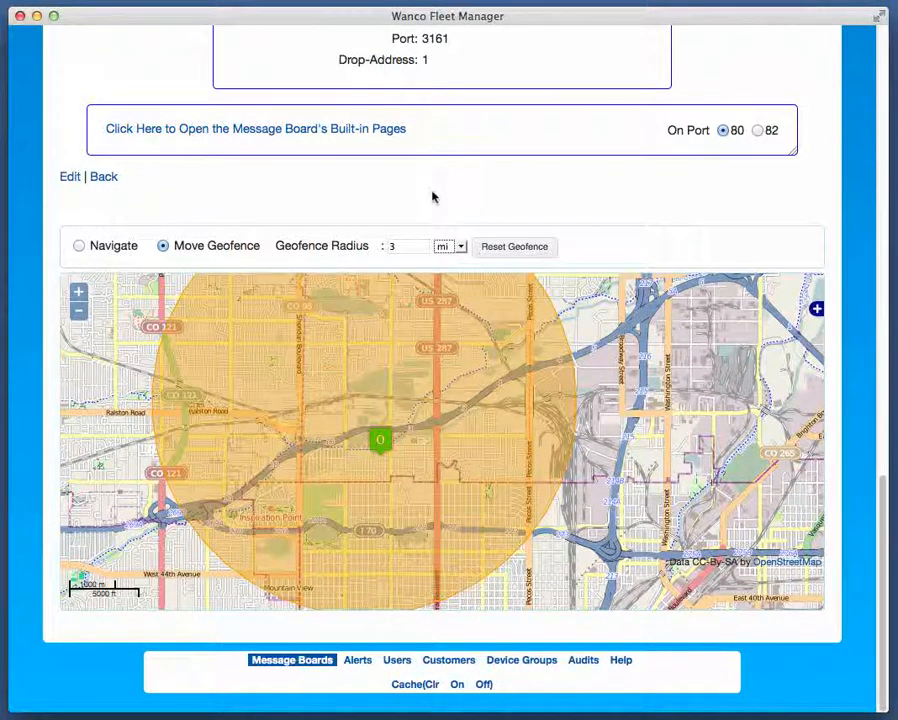
{"action": "left_click", "coordinate": [462, 247]}
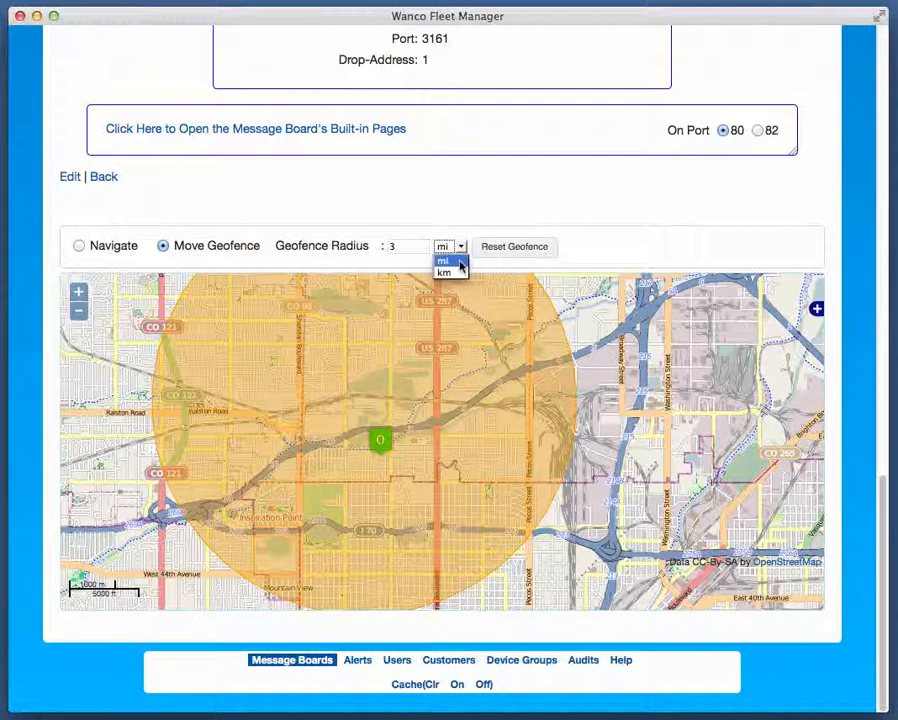
{"action": "left_click", "coordinate": [460, 272]}
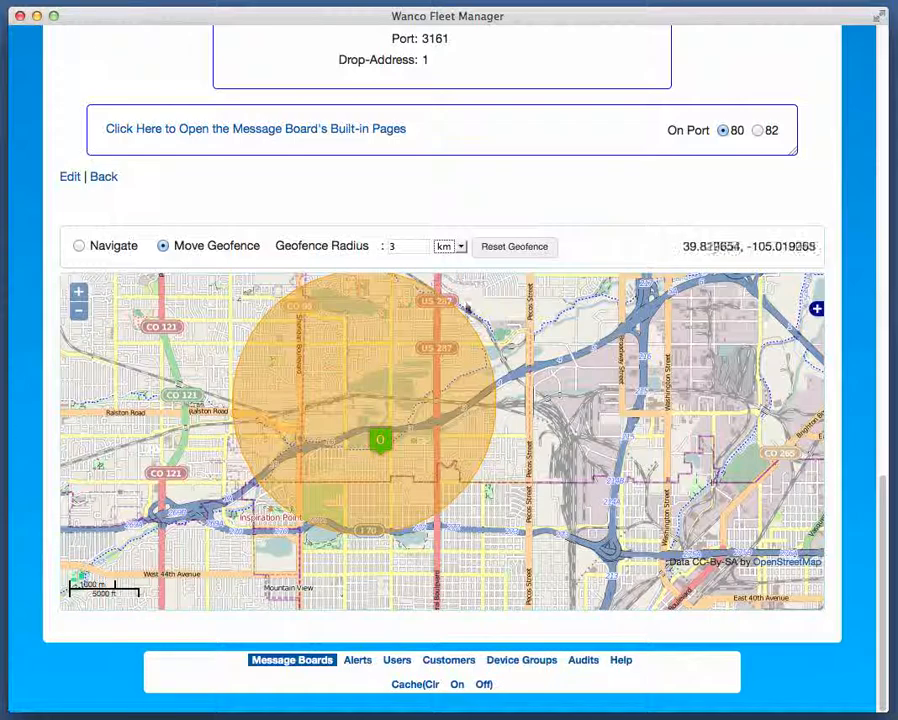
Move the geofence around the map, shifting it west past the board's marker and partly back until it covers the marker.
{"action": "mouse_move", "coordinate": [448, 368]}
{"action": "left_mouse_down"}
{"action": "mouse_move", "coordinate": [466, 403]}
{"action": "mouse_move", "coordinate": [452, 356]}
{"action": "mouse_move", "coordinate": [462, 378]}
{"action": "left_mouse_up"}
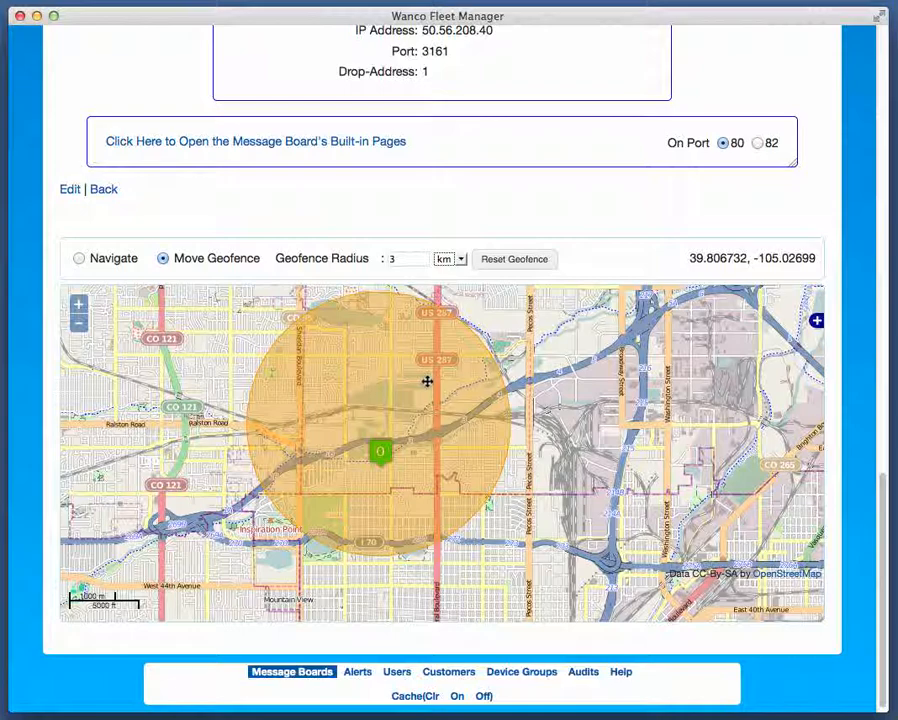
{"action": "left_click", "coordinate": [391, 397]}
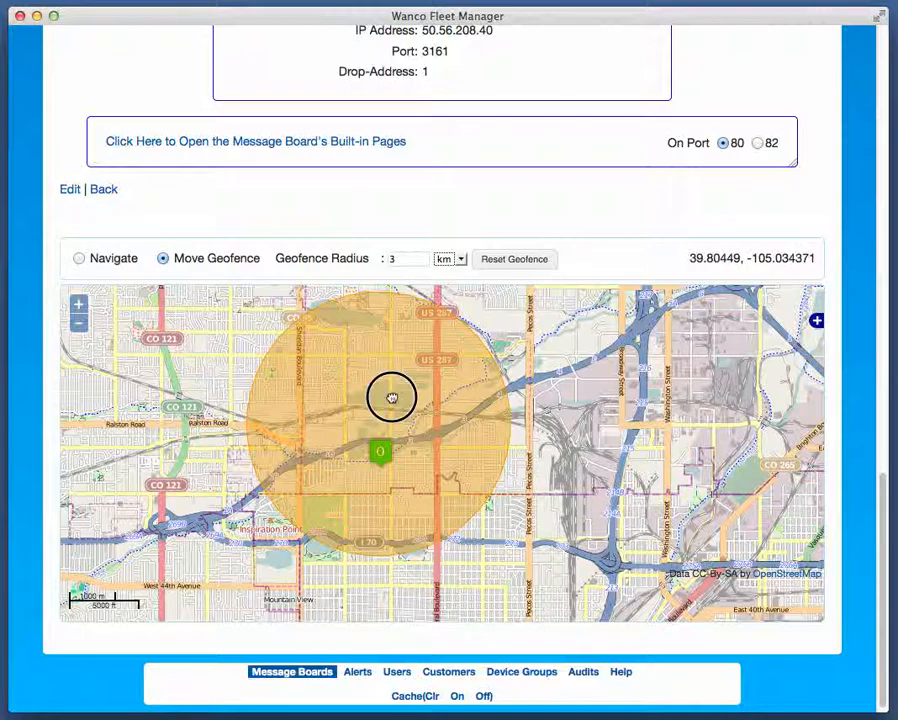
{"action": "left_click_drag", "start_coordinate": [391, 397], "coordinate": [397, 402]}
{"action": "left_click_drag", "start_coordinate": [340, 401], "coordinate": [150, 414]}
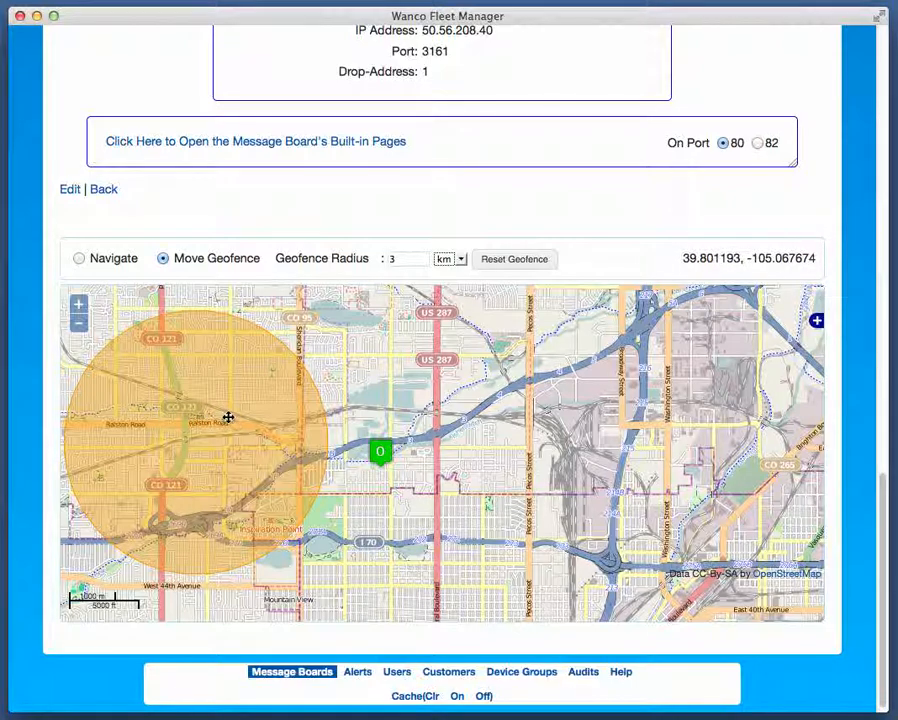
{"action": "left_click_drag", "start_coordinate": [228, 417], "coordinate": [330, 422]}
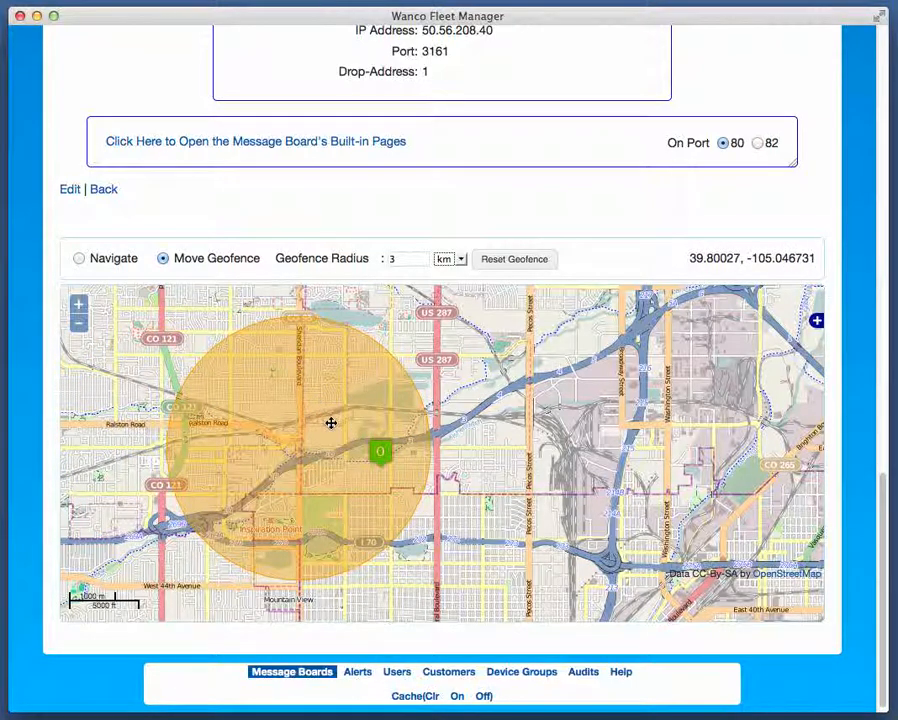
Reset the geofence to its default around the board and check the Geofence Center coordinates in the board details.
{"action": "left_click", "coordinate": [536, 262]}
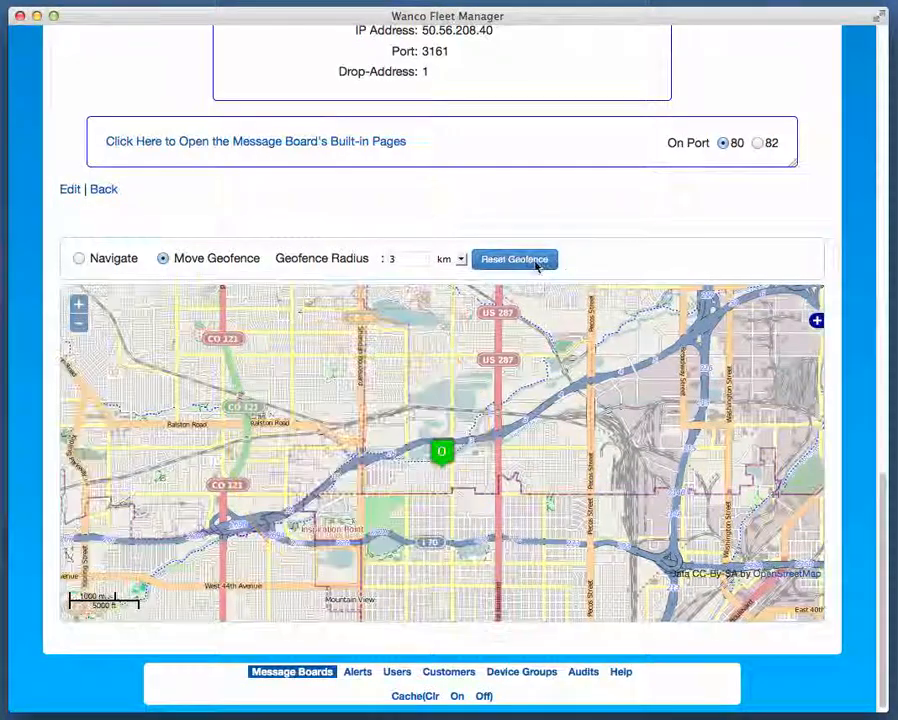
{"action": "scroll", "coordinate": [536, 264], "scroll_direction": "down", "scroll_amount": 1}
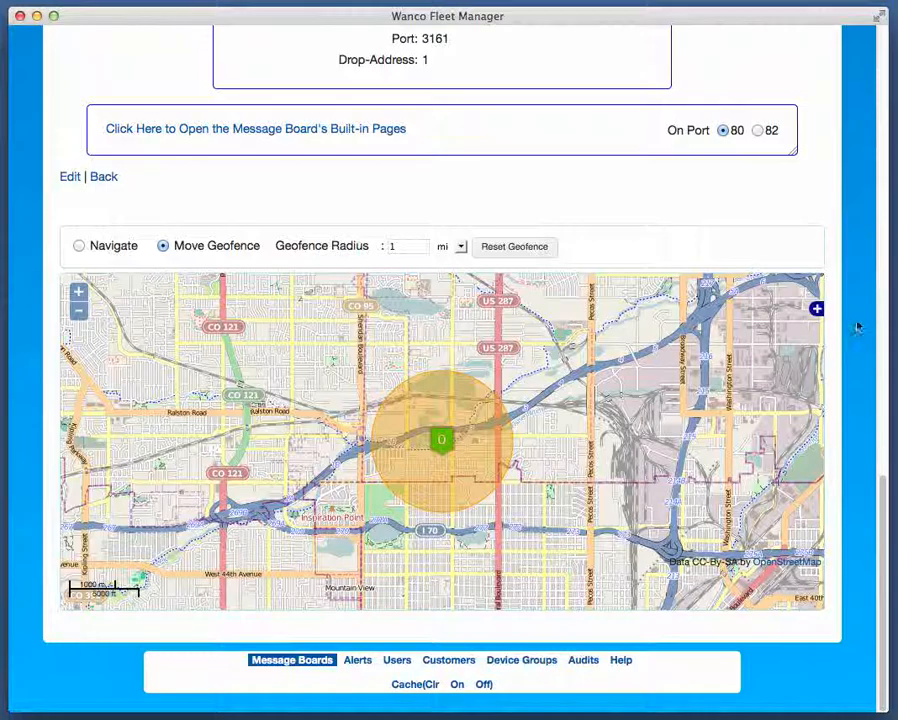
{"action": "scroll", "coordinate": [857, 325], "scroll_direction": "up", "scroll_amount": 4}
{"action": "scroll", "coordinate": [857, 325], "scroll_direction": "up", "scroll_amount": 5}
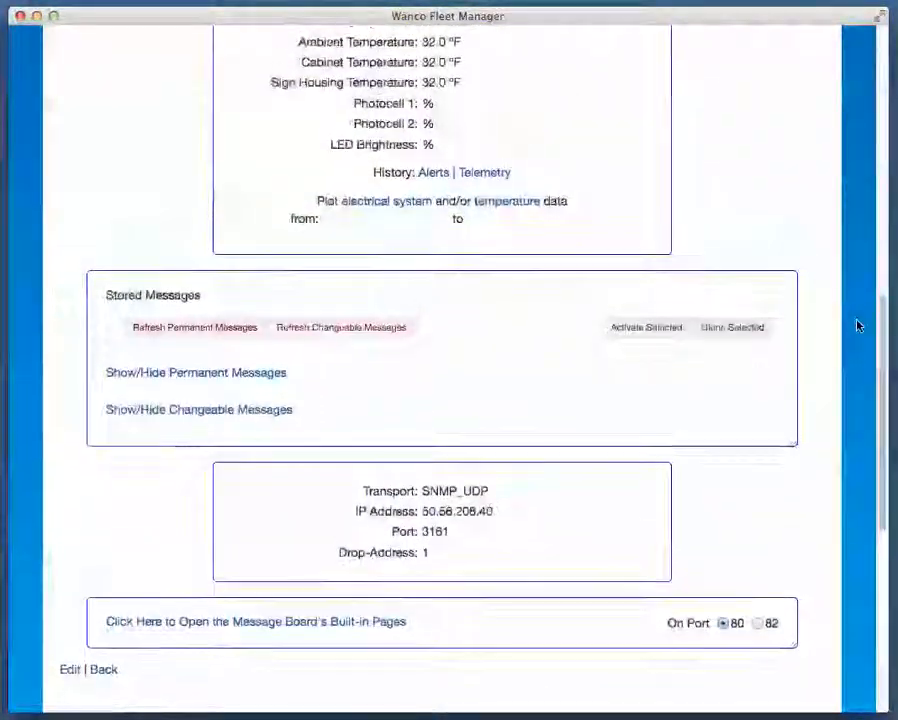
{"action": "scroll", "coordinate": [857, 325], "scroll_direction": "up", "scroll_amount": 3}
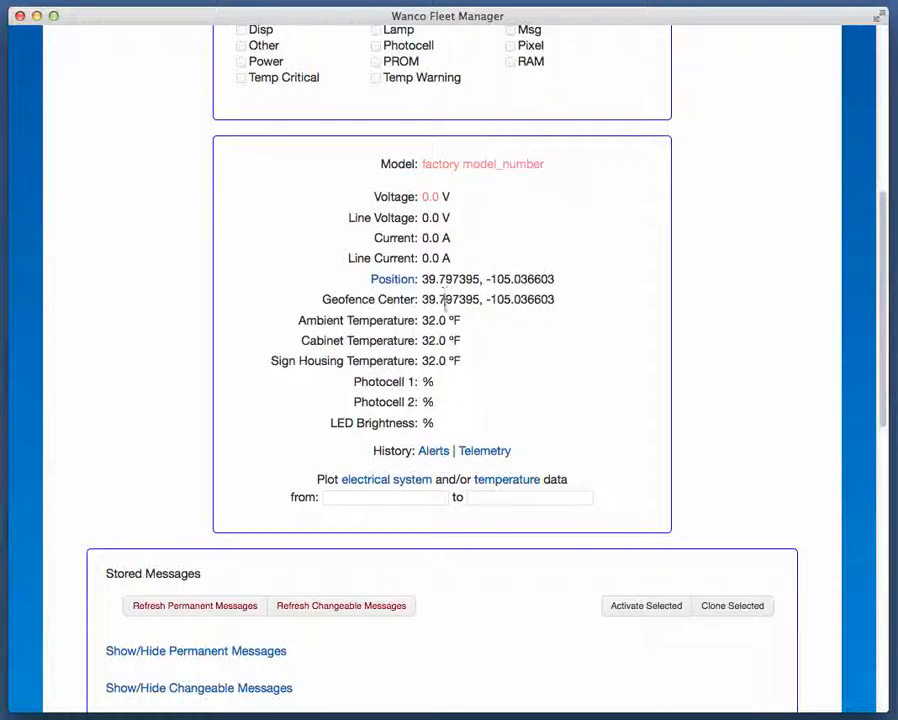
Move the geofence slightly north-west of the board's marker and check the Geofence Center coordinates in the board details.
{"action": "scroll", "coordinate": [777, 434], "scroll_direction": "down", "scroll_amount": 10}
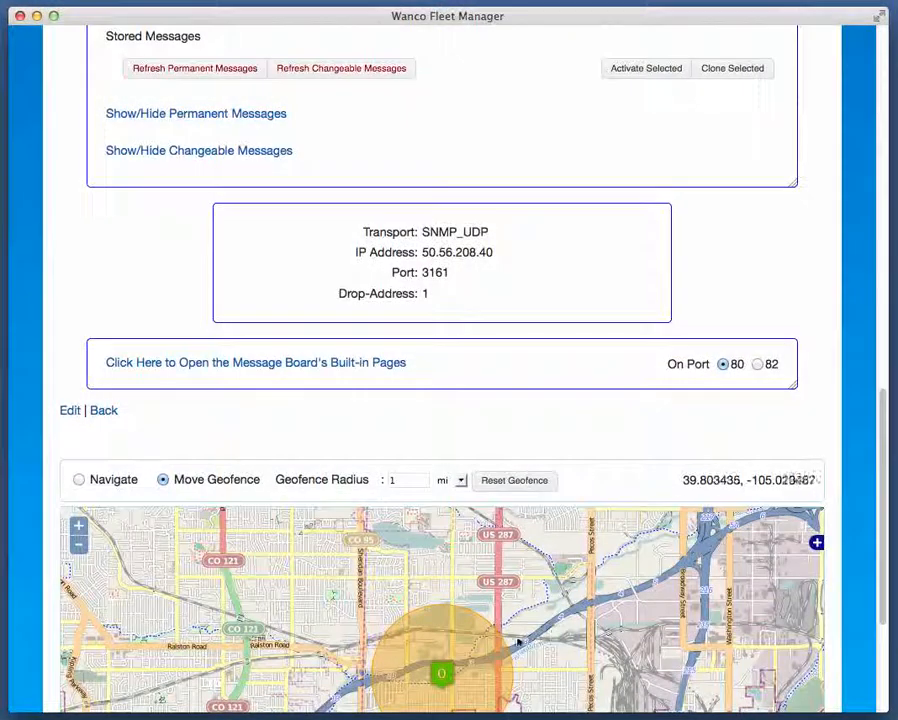
{"action": "left_click_drag", "start_coordinate": [486, 638], "coordinate": [450, 614]}
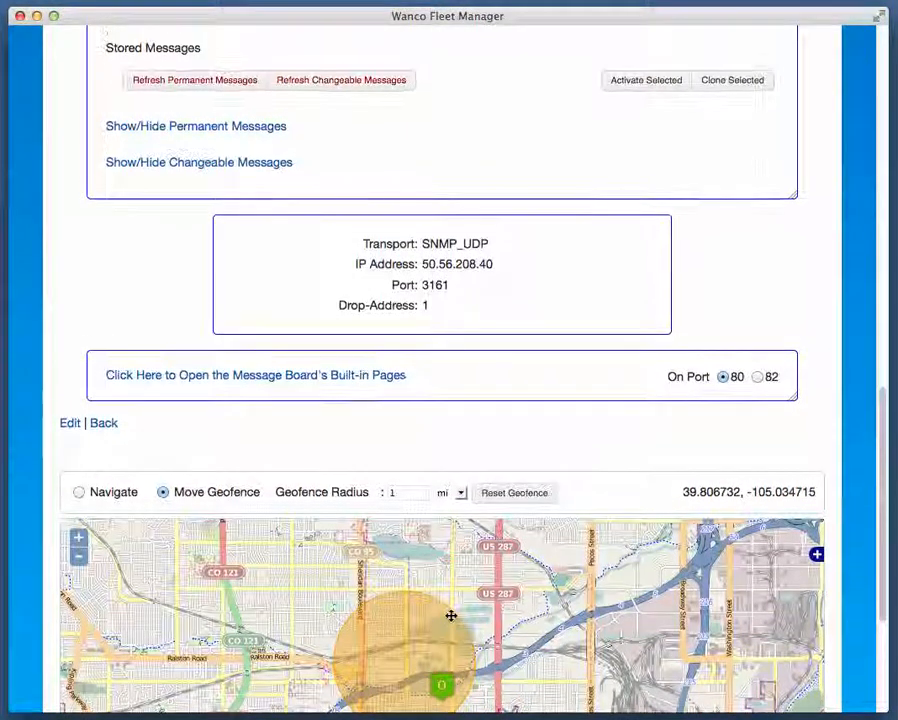
{"action": "scroll", "coordinate": [792, 252], "scroll_direction": "up", "scroll_amount": 3}
{"action": "scroll", "coordinate": [792, 252], "scroll_direction": "up", "scroll_amount": 5}
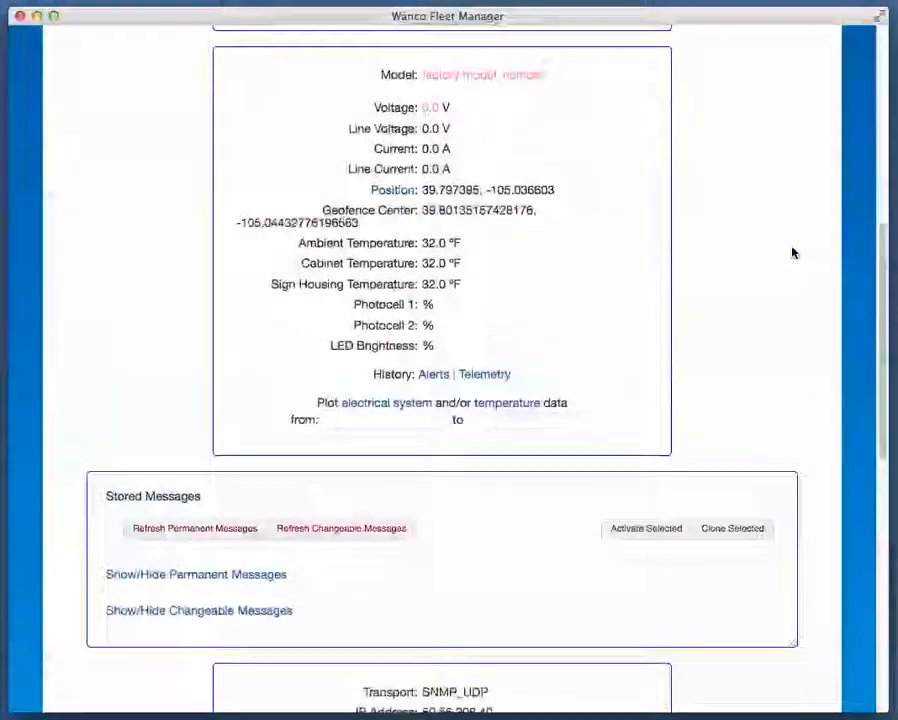